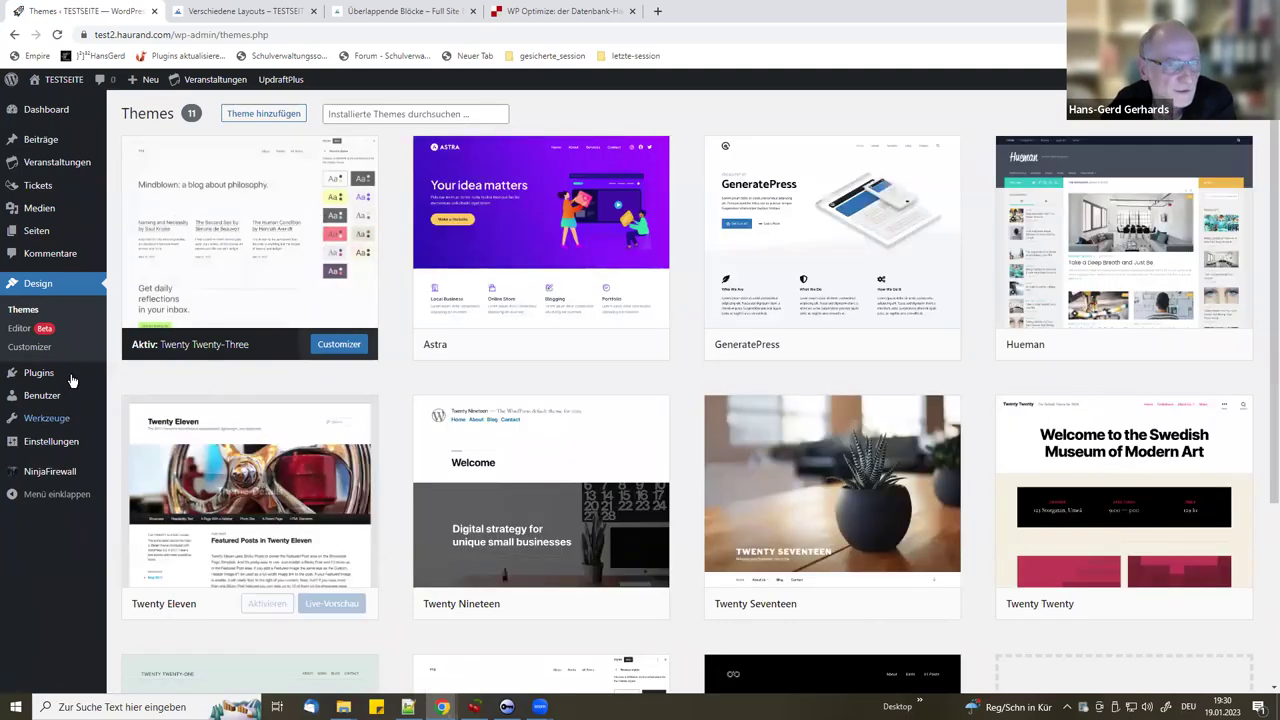
- Look through the site editor's template and template part lists, and return to the dashboard
left_click(24, 333)
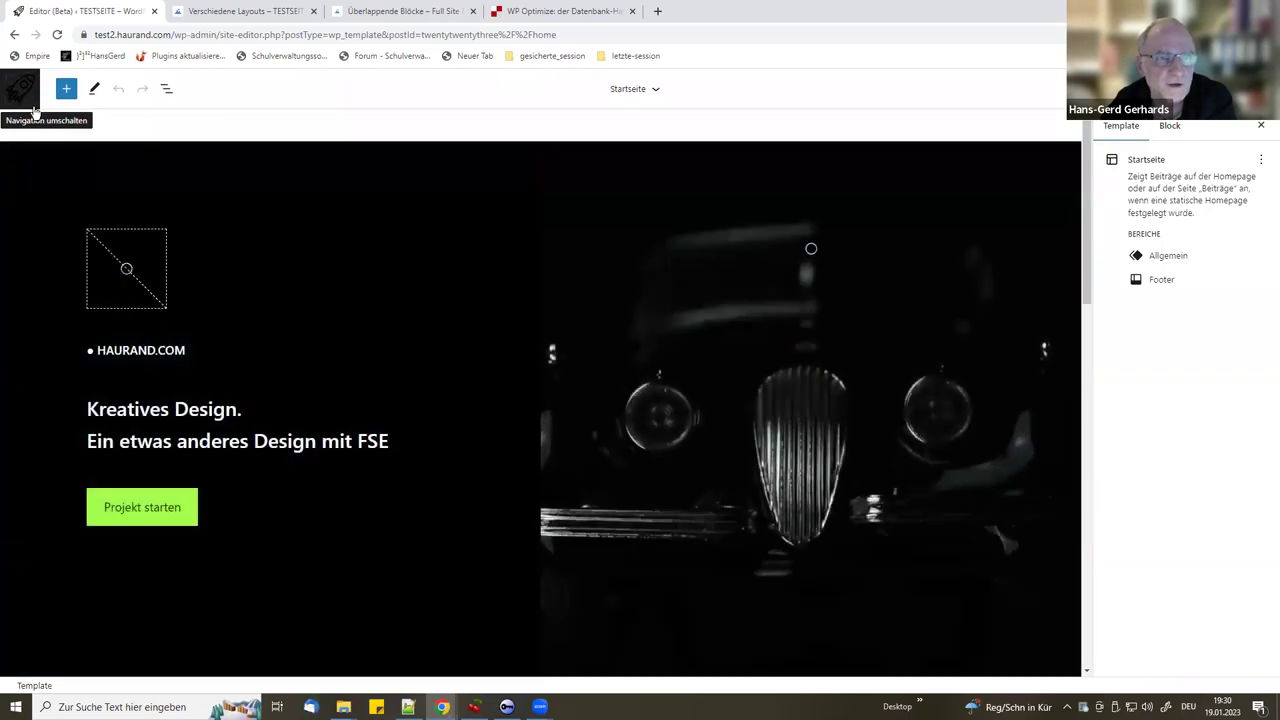
left_click(20, 93)
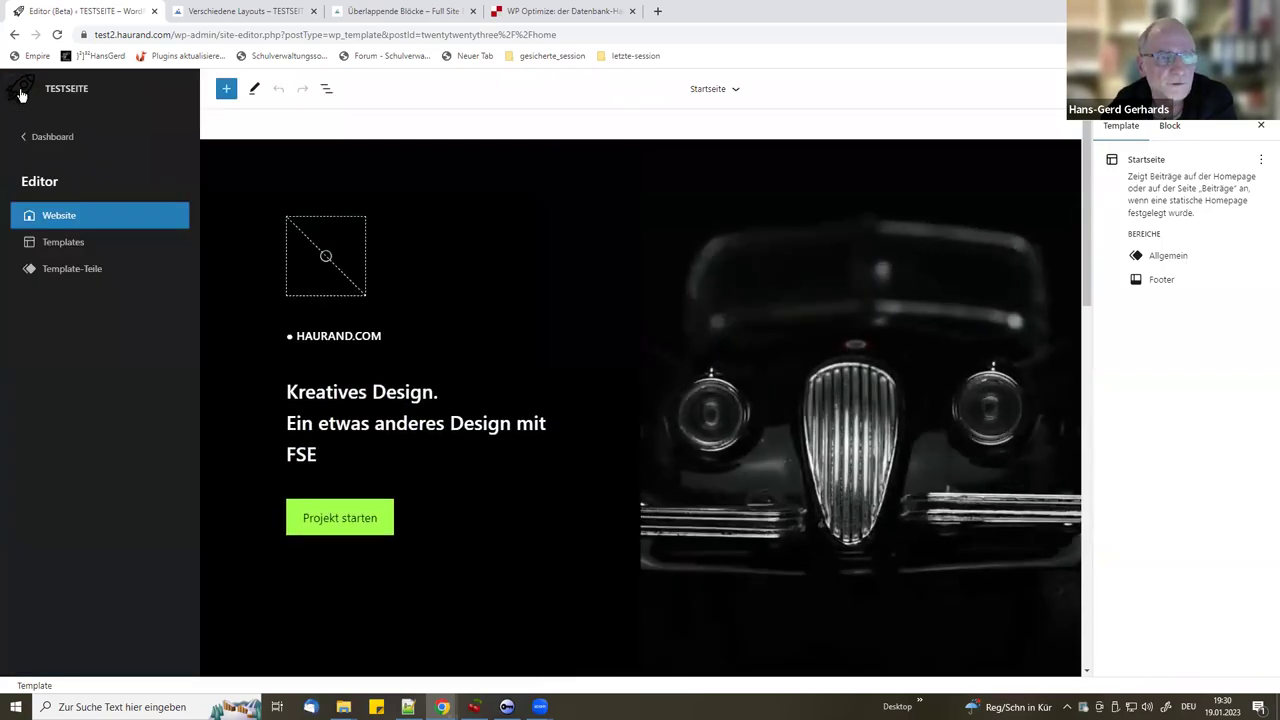
left_click(70, 250)
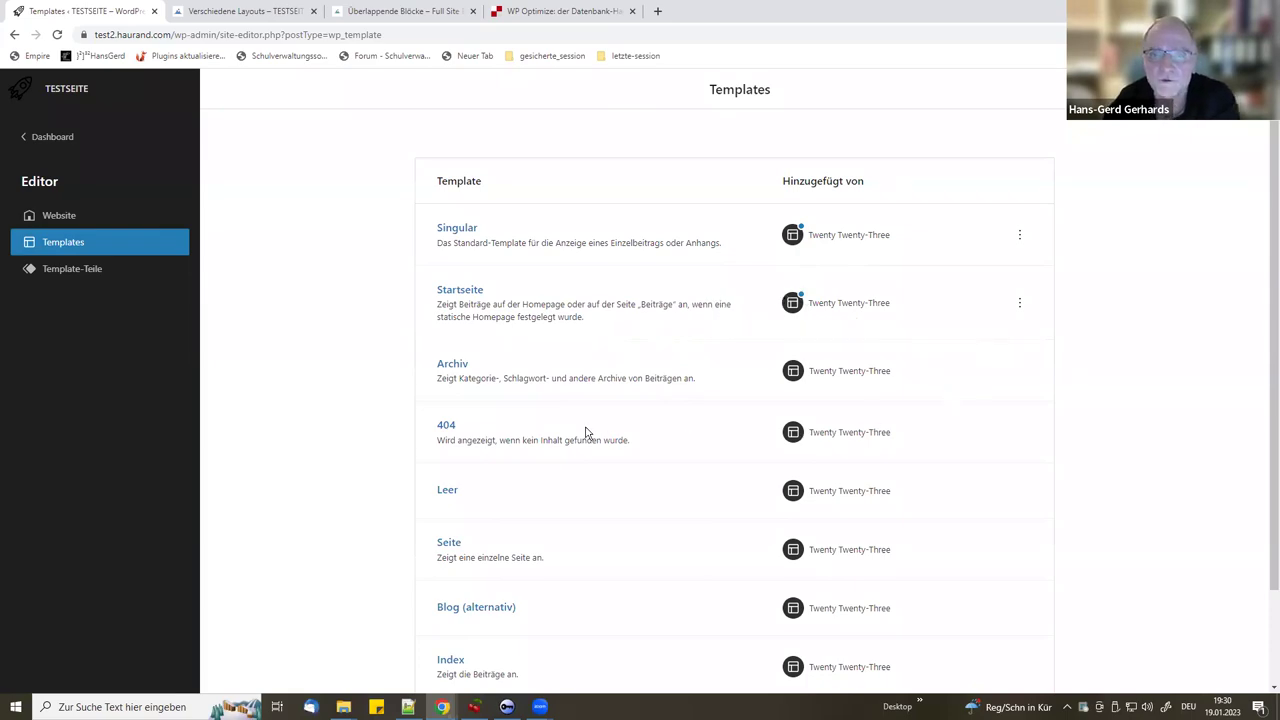
left_click(56, 268)
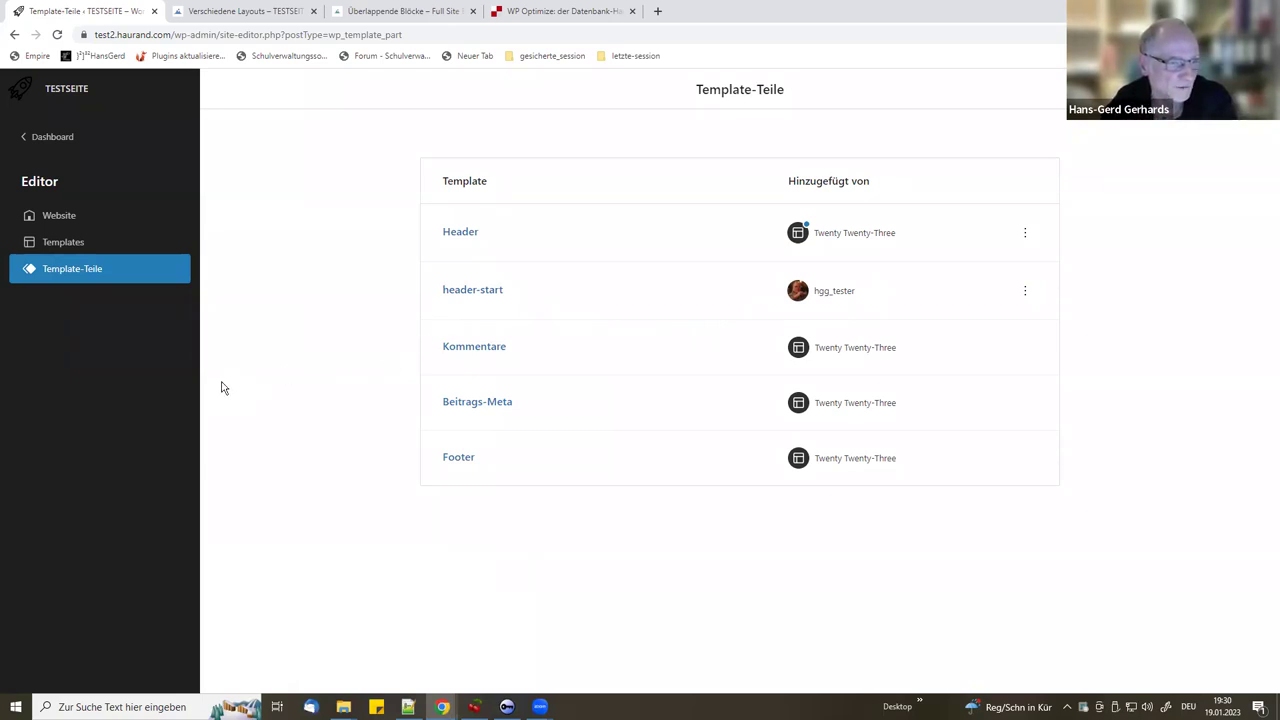
left_click(49, 142)
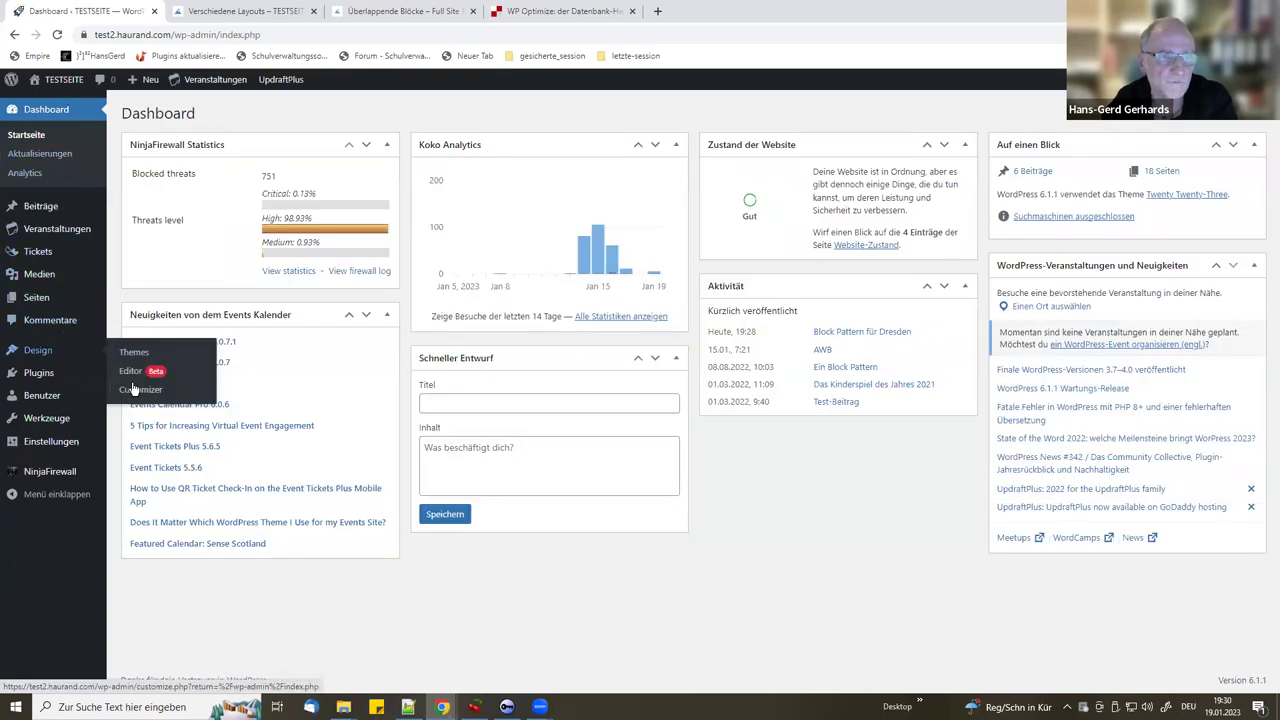
- Open the post "Block Pattern für Dresden" from the list of all posts to view it in the editor
mouse_move(88, 207)
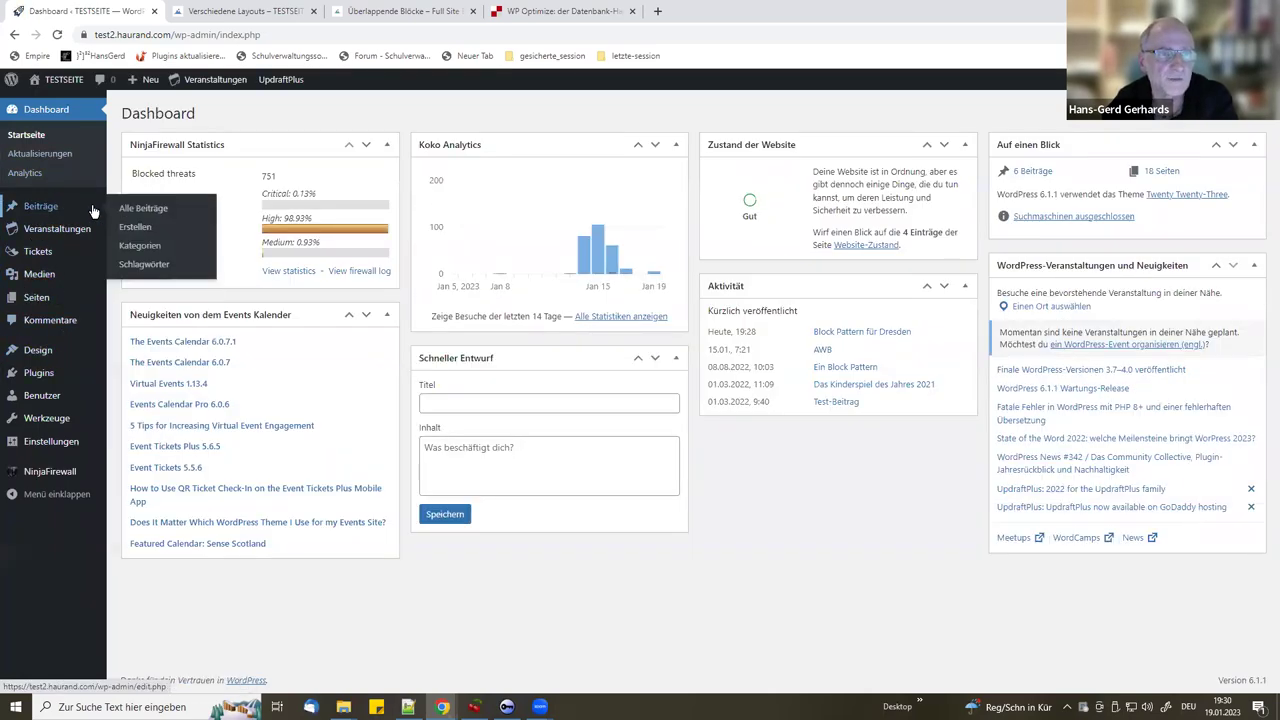
left_click(137, 210)
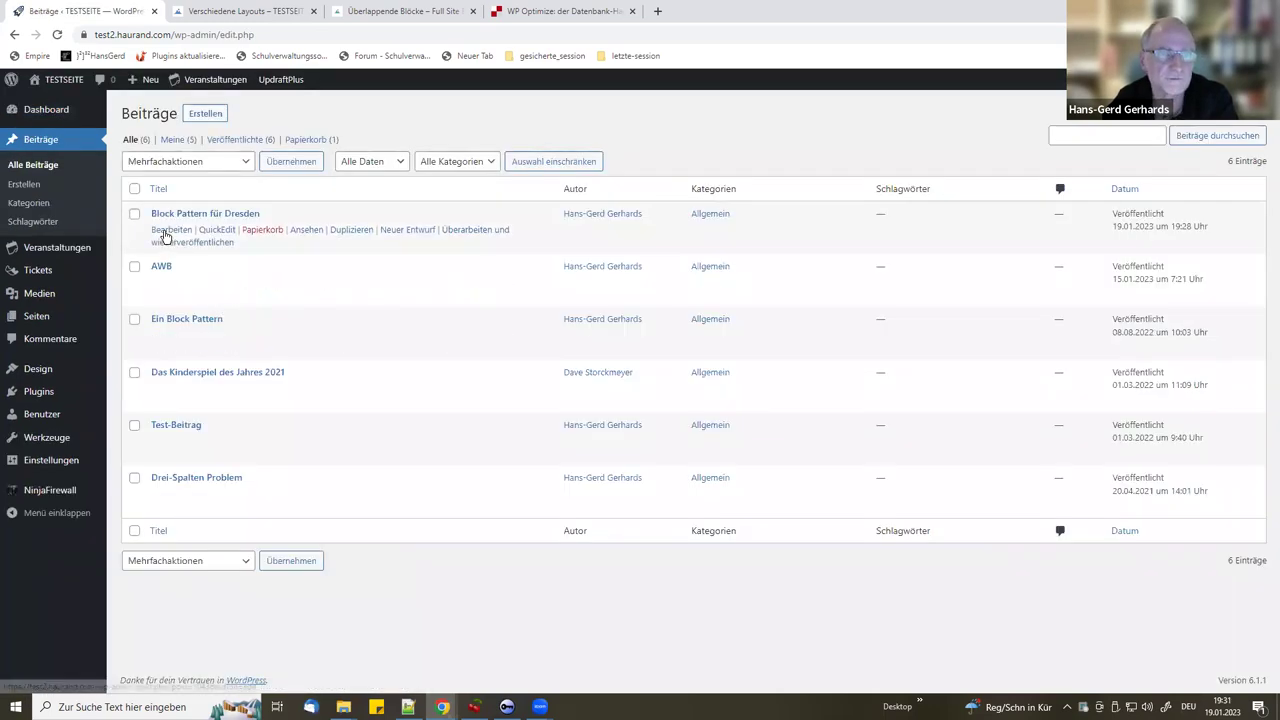
left_click(168, 232)
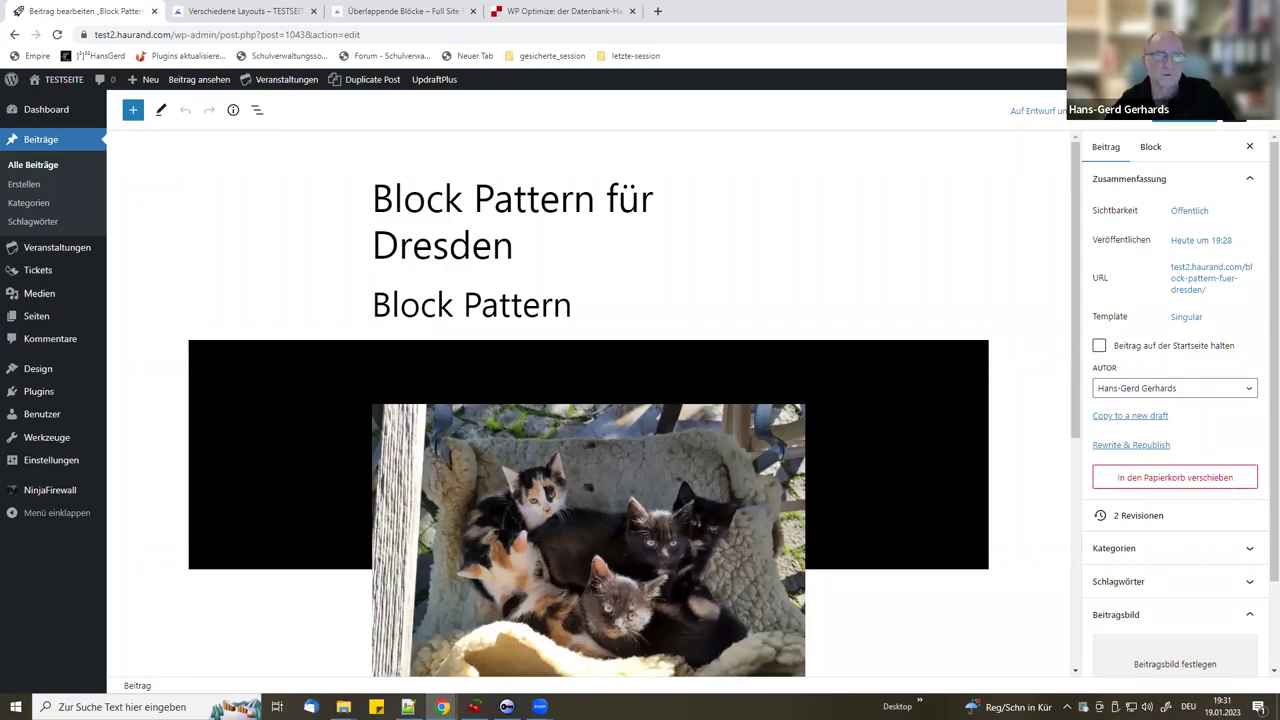
- Install and activate the "BlockMeister – Block Pattern Builder" plugin, skipping its update notification sign-up
mouse_move(35, 400)
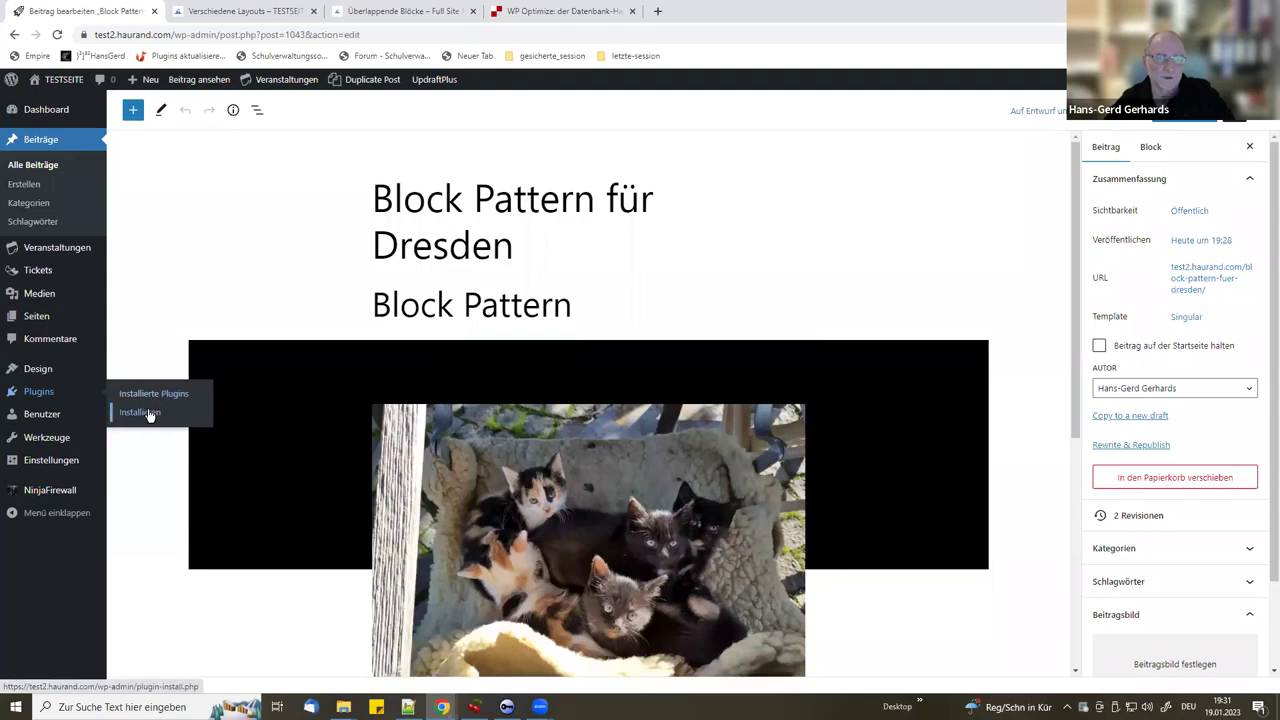
left_click(146, 412)
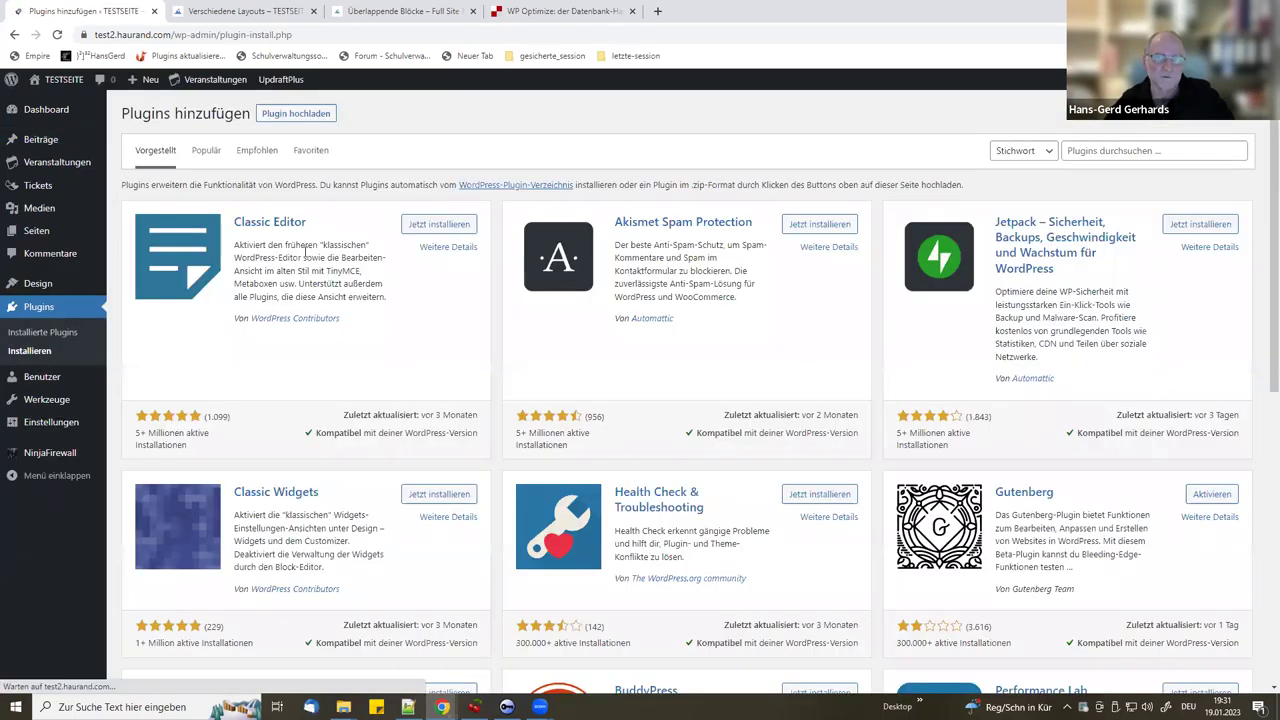
left_click(1221, 150)
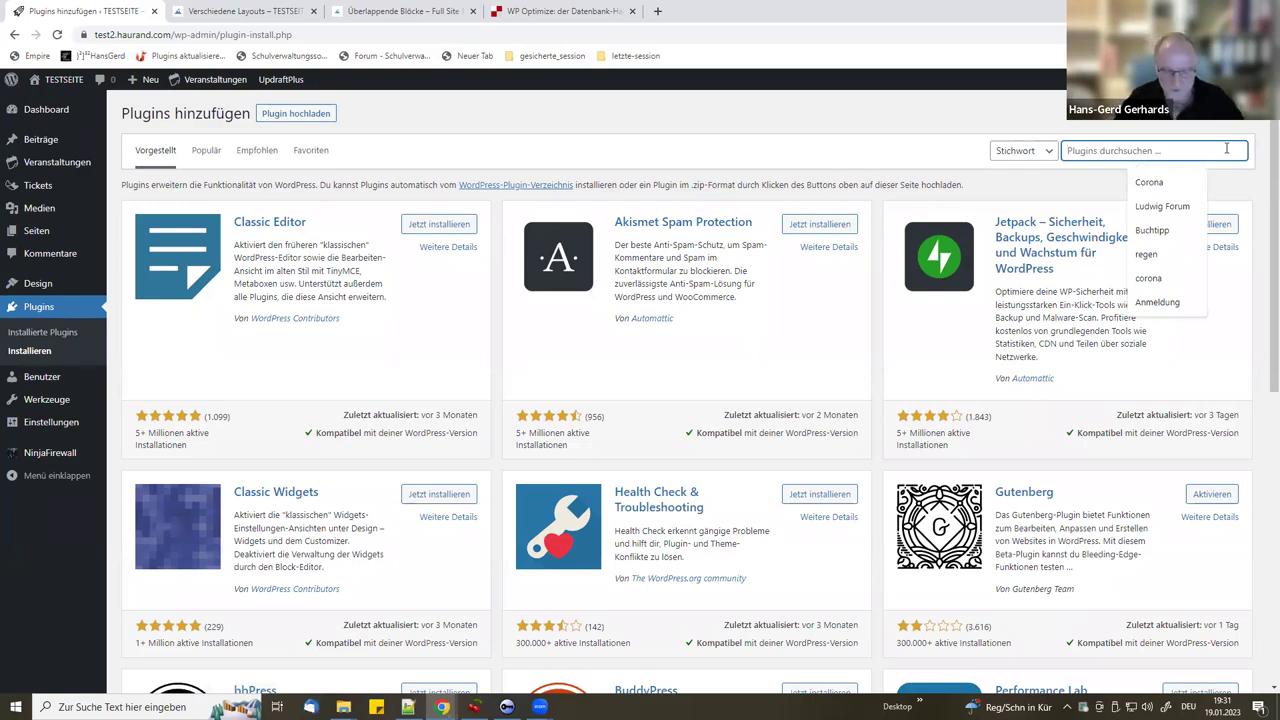
type("blockmeister")
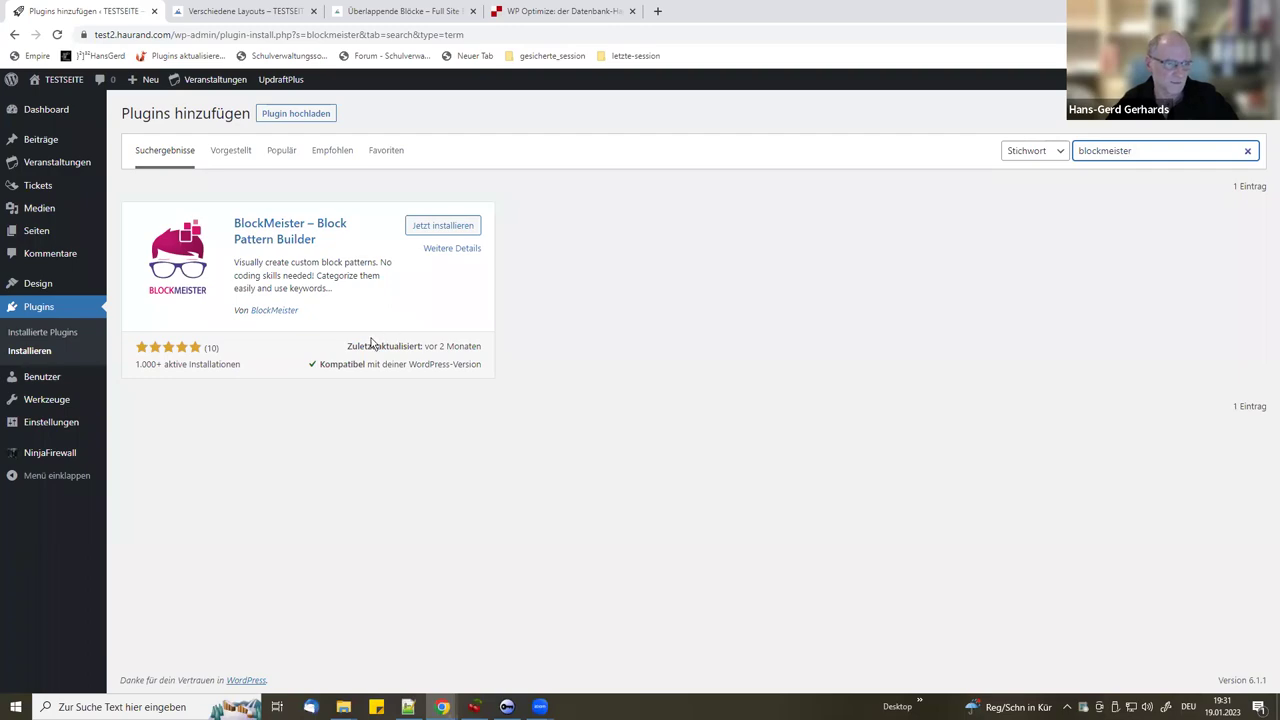
left_click(445, 226)
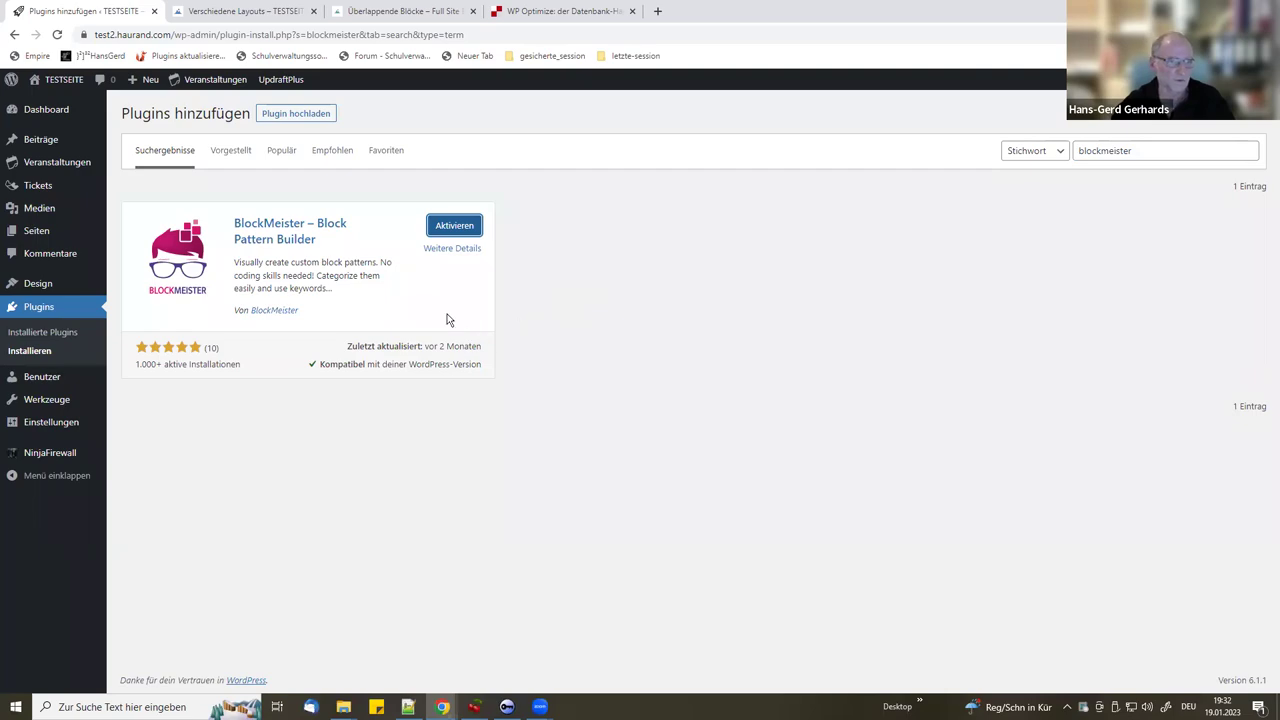
left_click(462, 228)
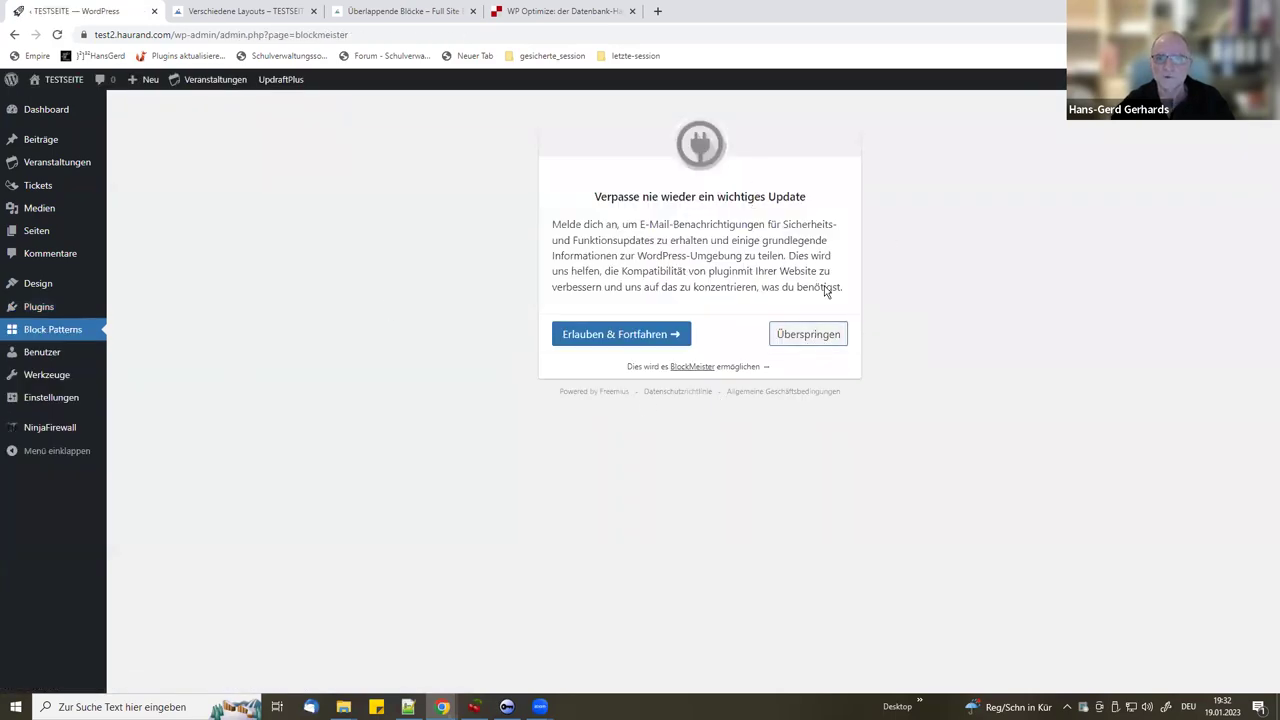
left_click(813, 337)
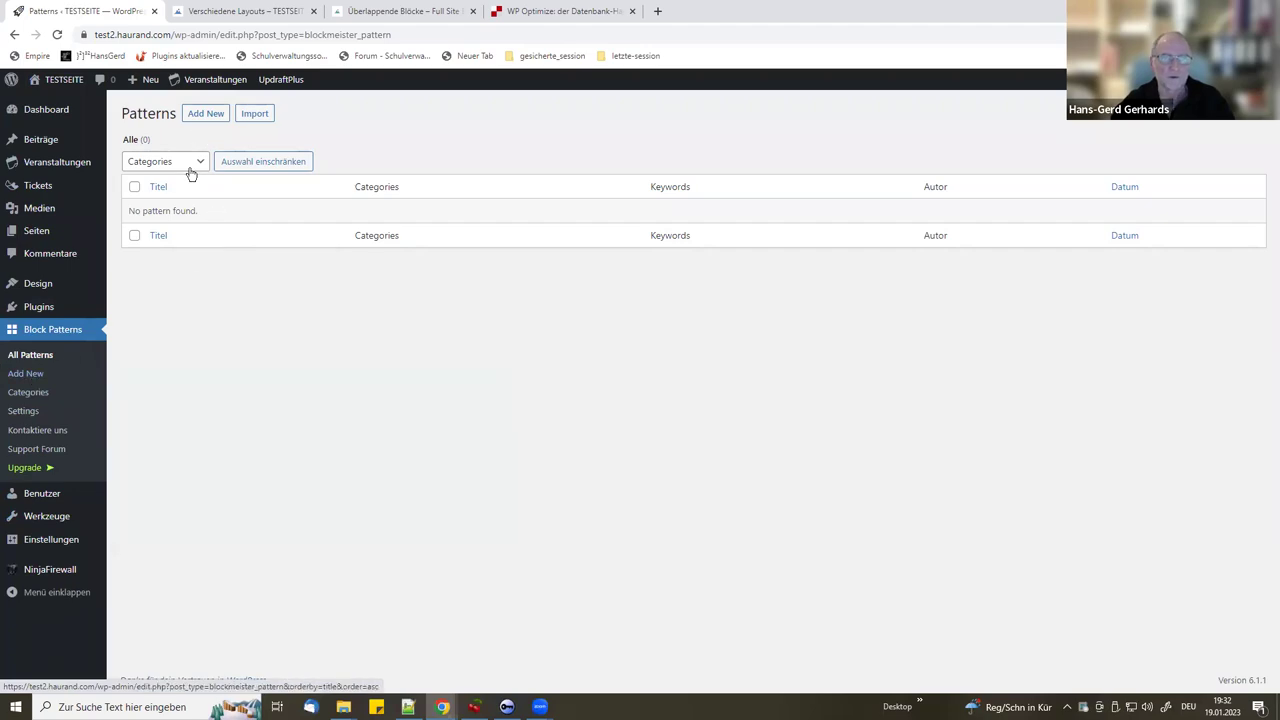
- Examine BlockMeister's pages for adding a new pattern, managing categories and changing the plugin settings
left_click(35, 374)
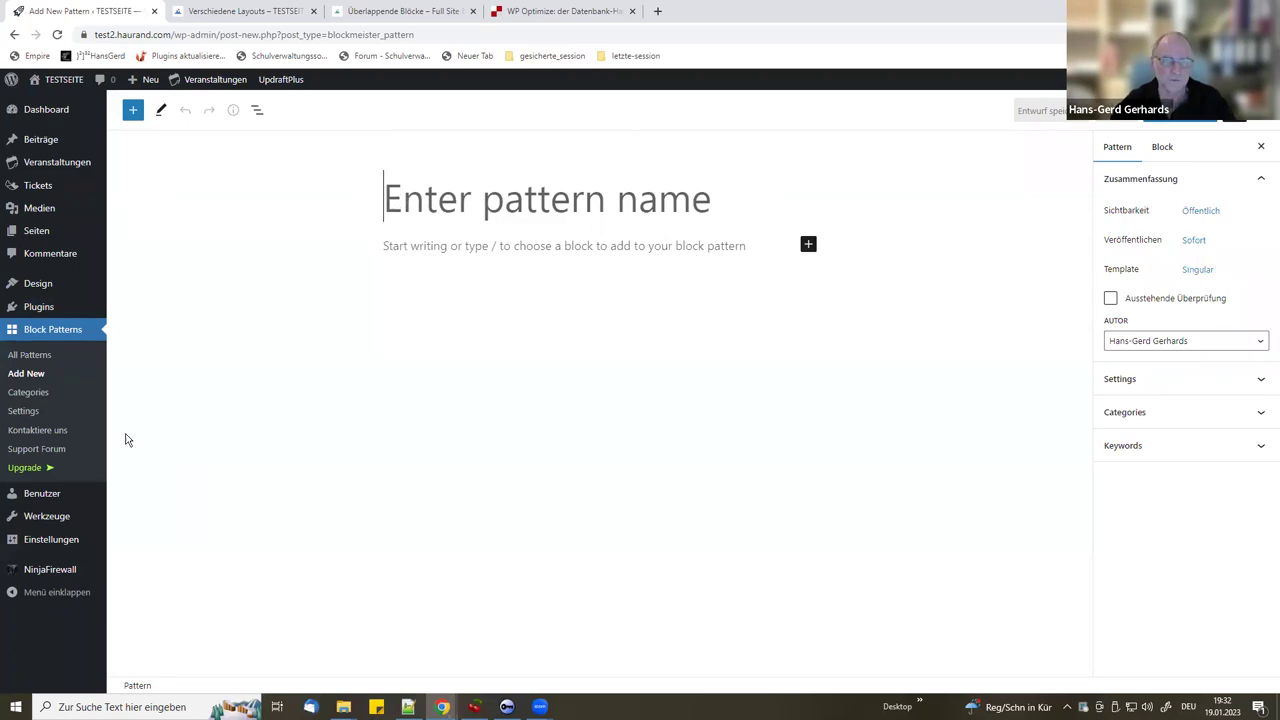
left_click(28, 394)
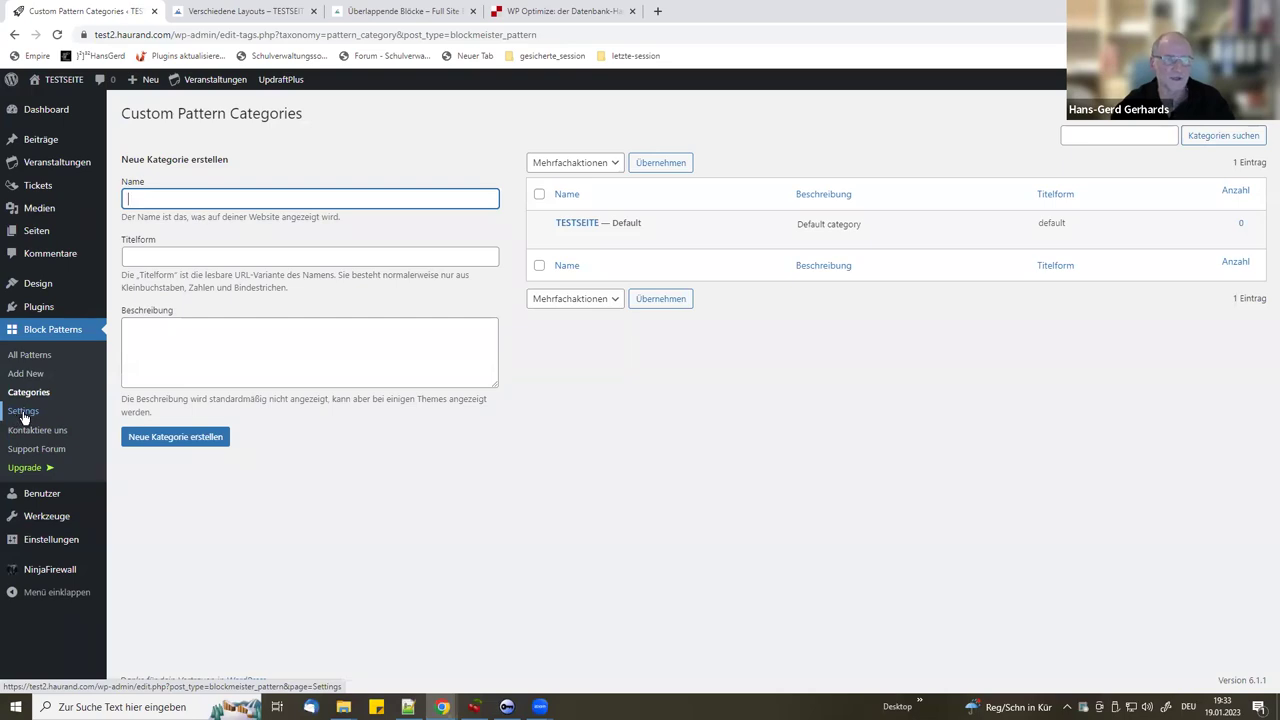
left_click(22, 413)
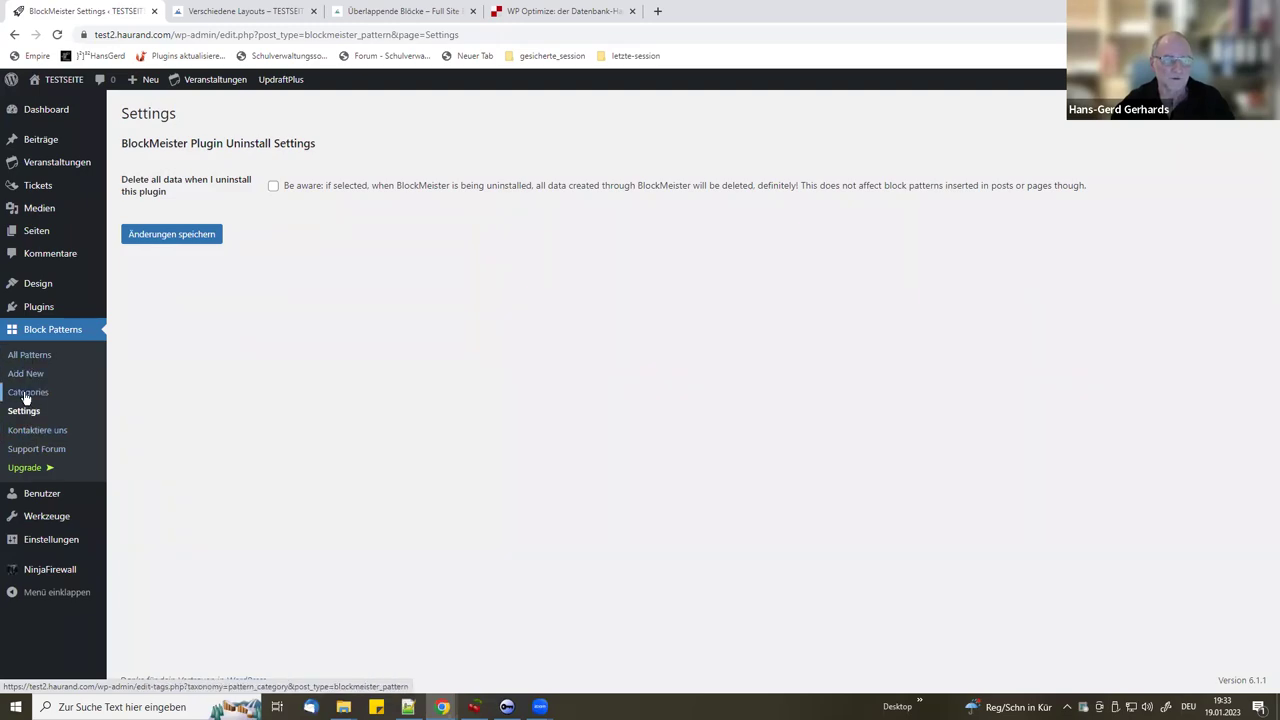
- Create a custom pattern category named "desden"
left_click(26, 394)
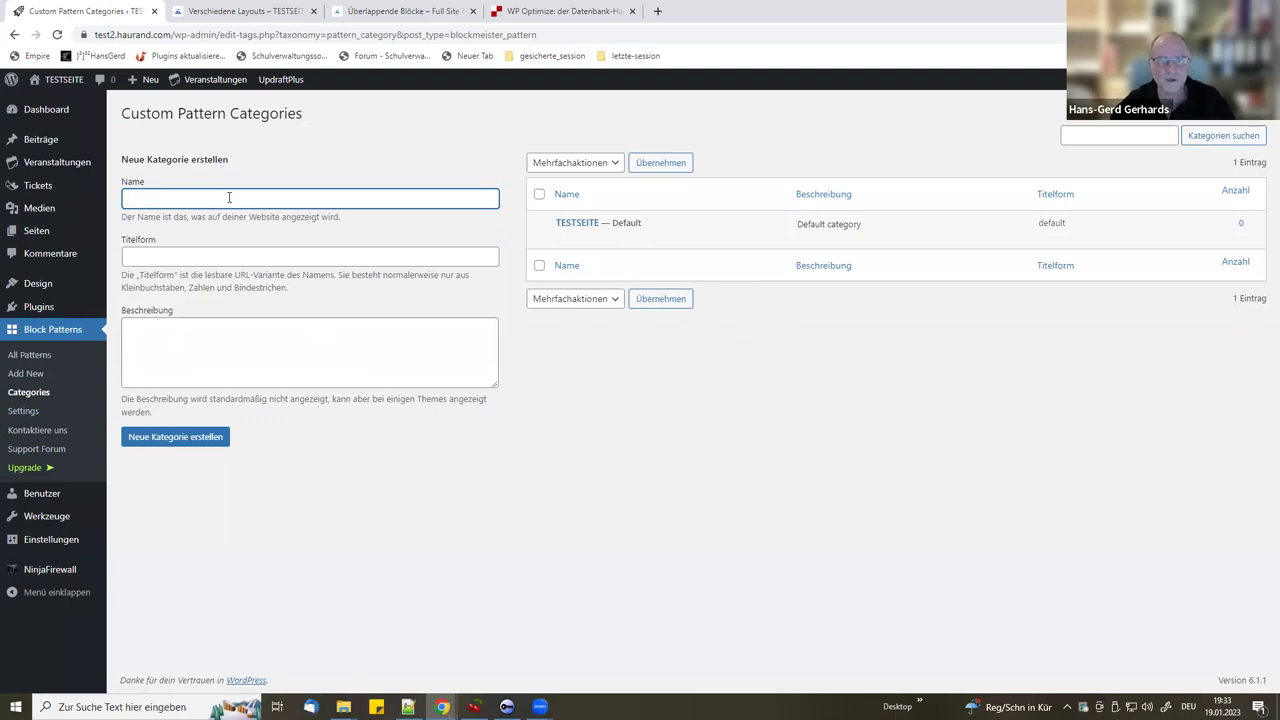
type("desden")
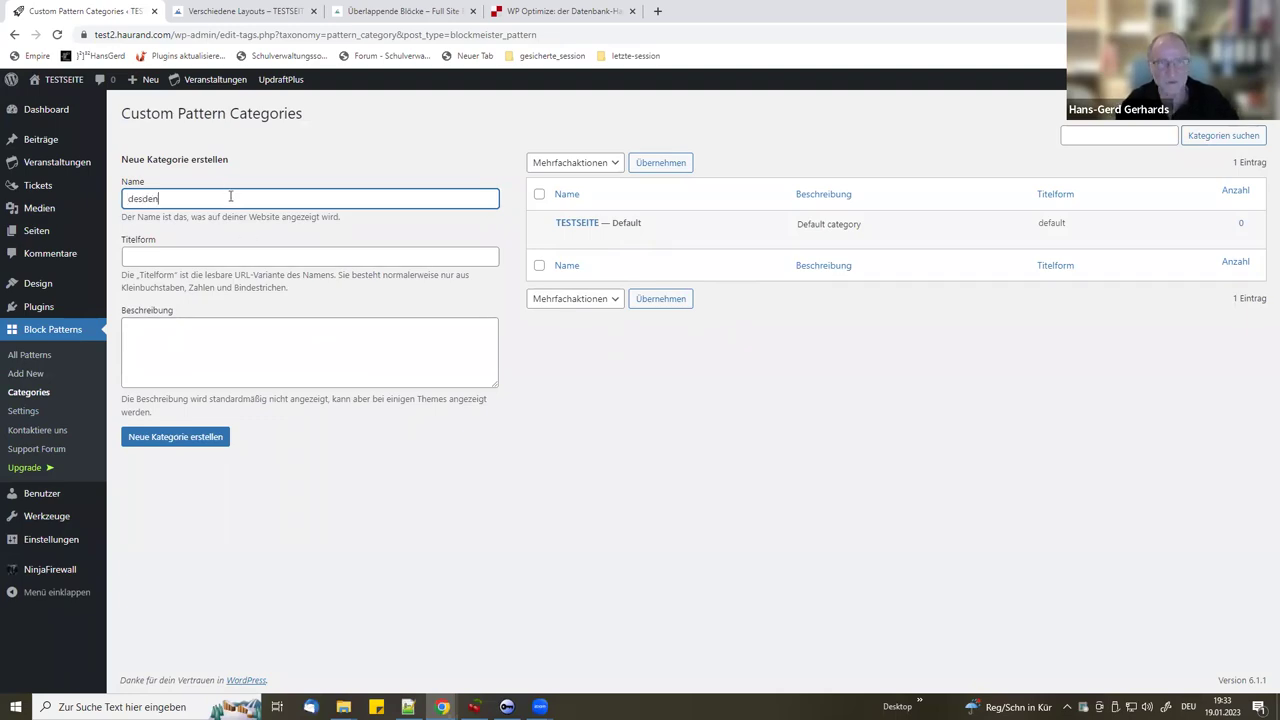
left_click(178, 440)
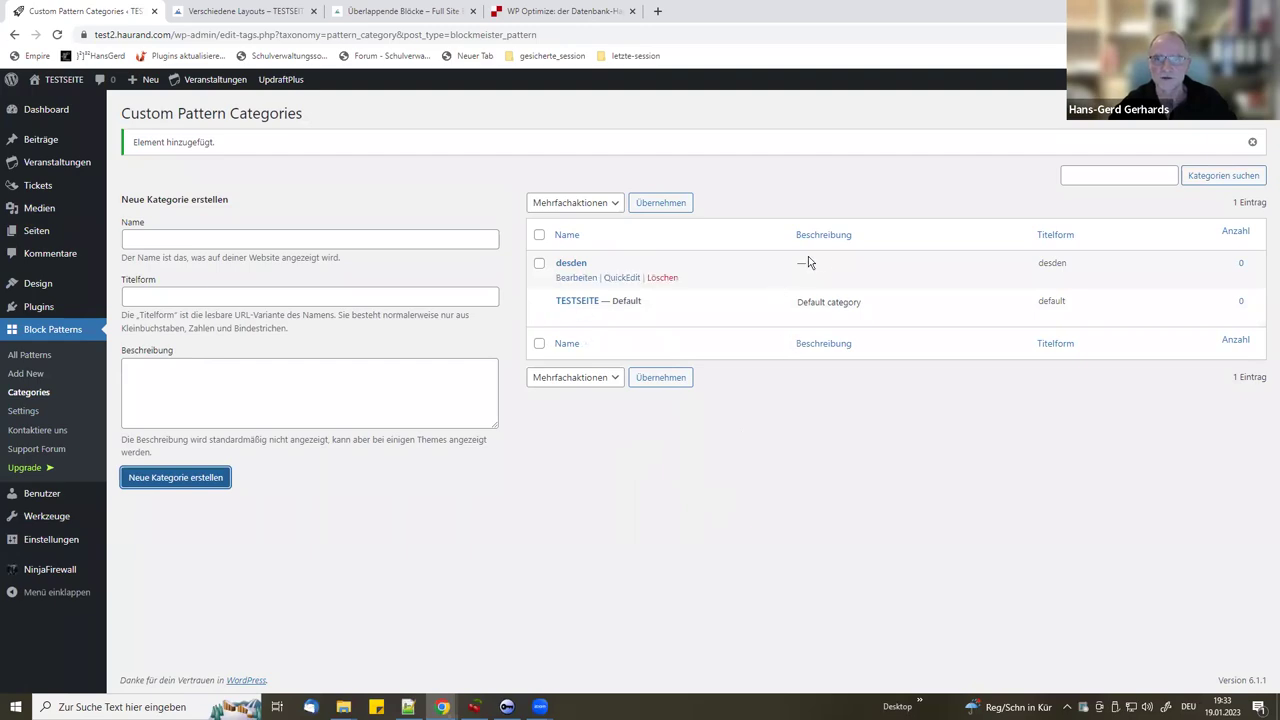
- Correct the name of the "desden" pattern category to "dresden" and update it
left_click(580, 278)
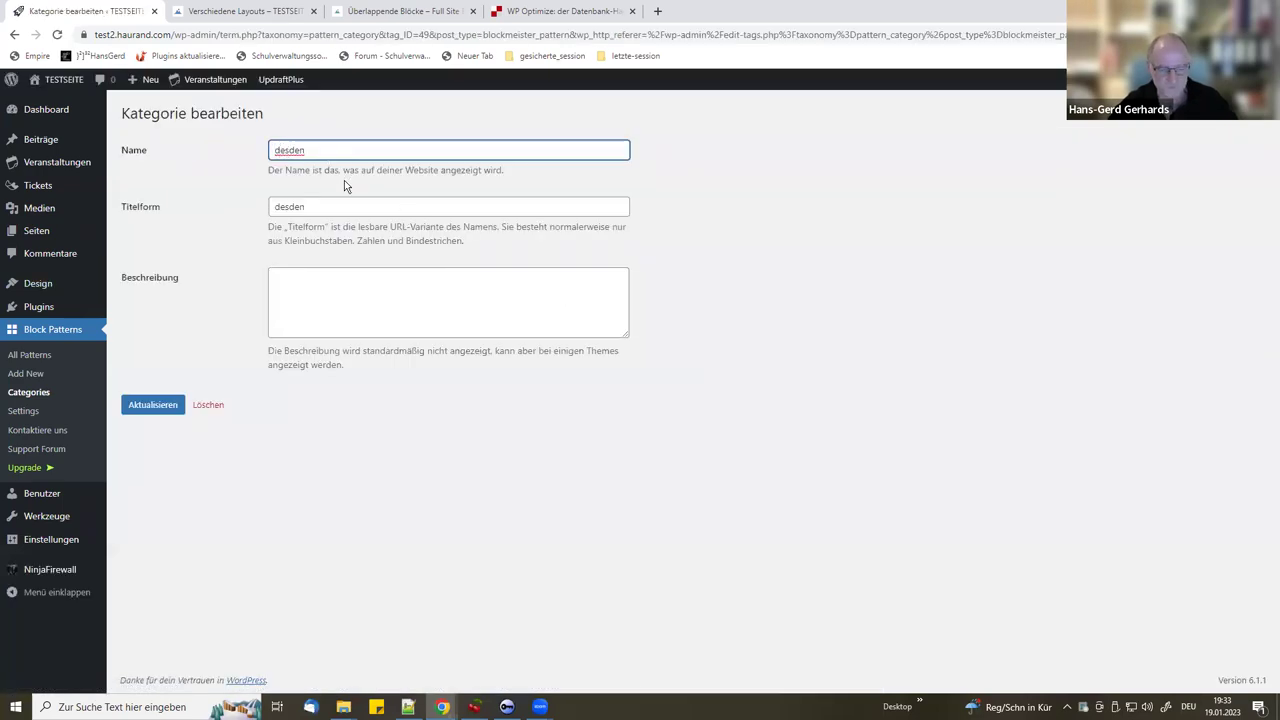
type("r")
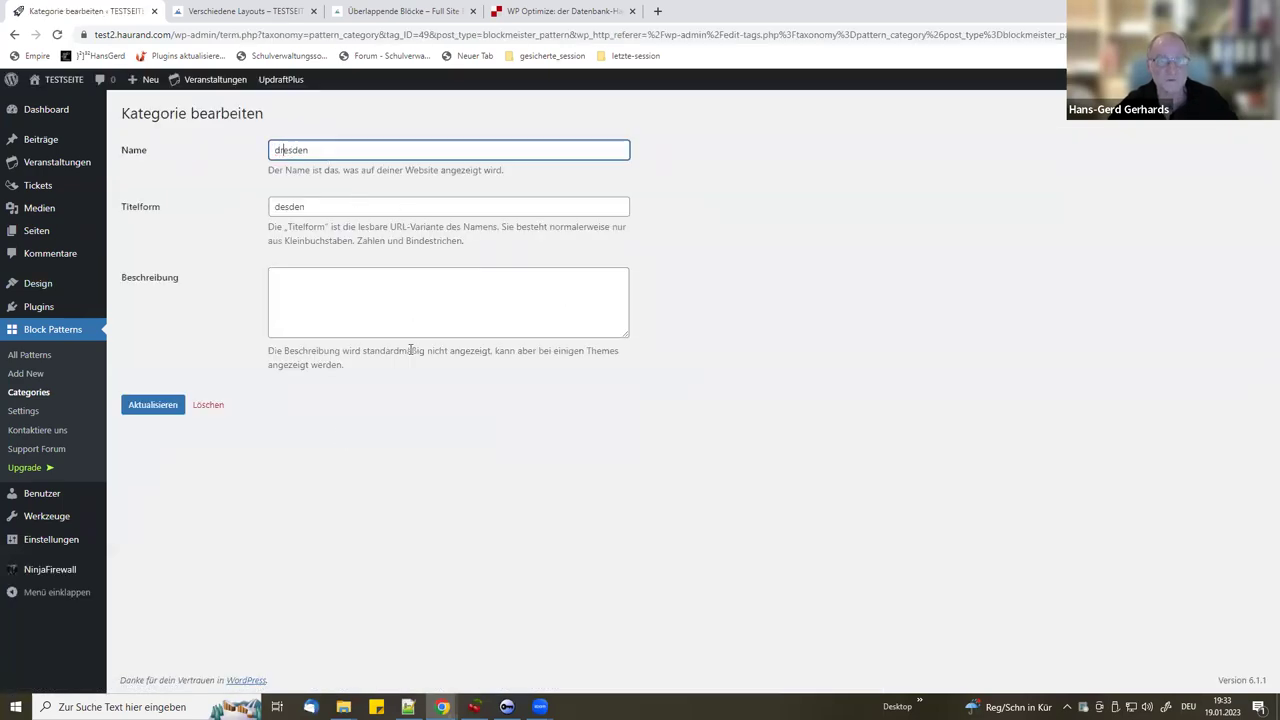
left_click(163, 405)
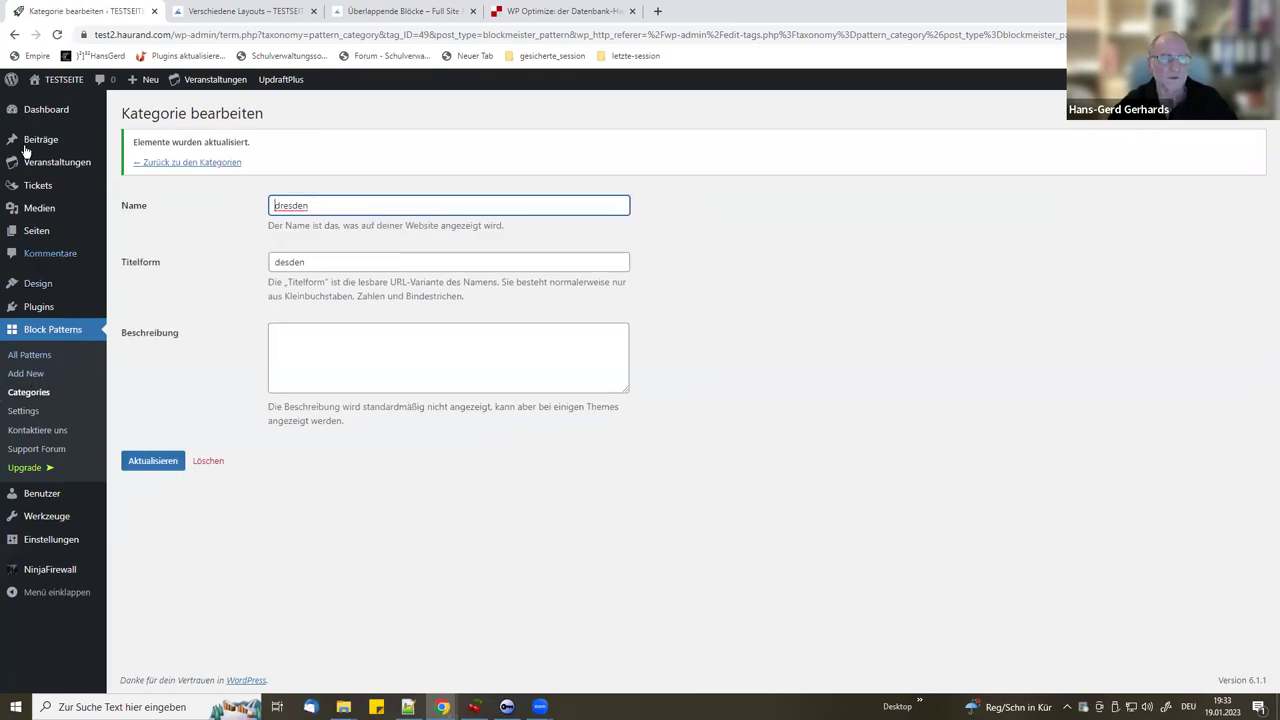
- Open the post "Block Pattern für Dresden" for editing from the list of all posts
mouse_move(86, 142)
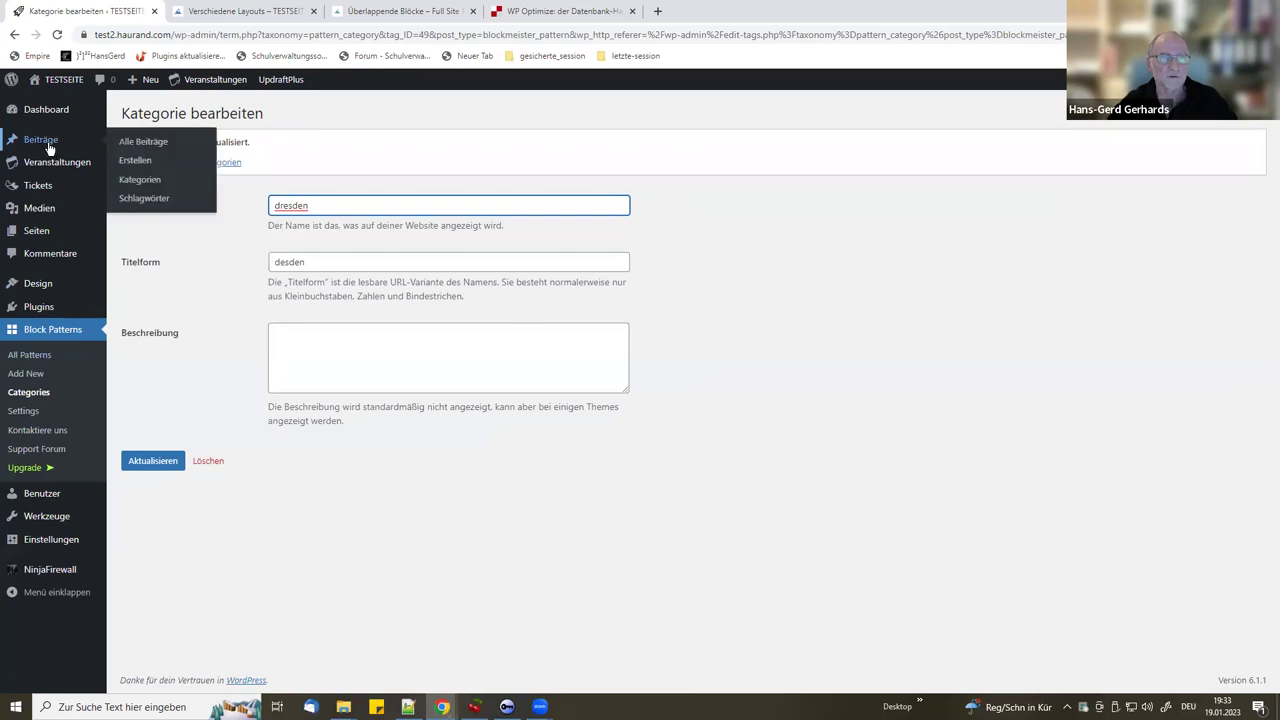
left_click(144, 147)
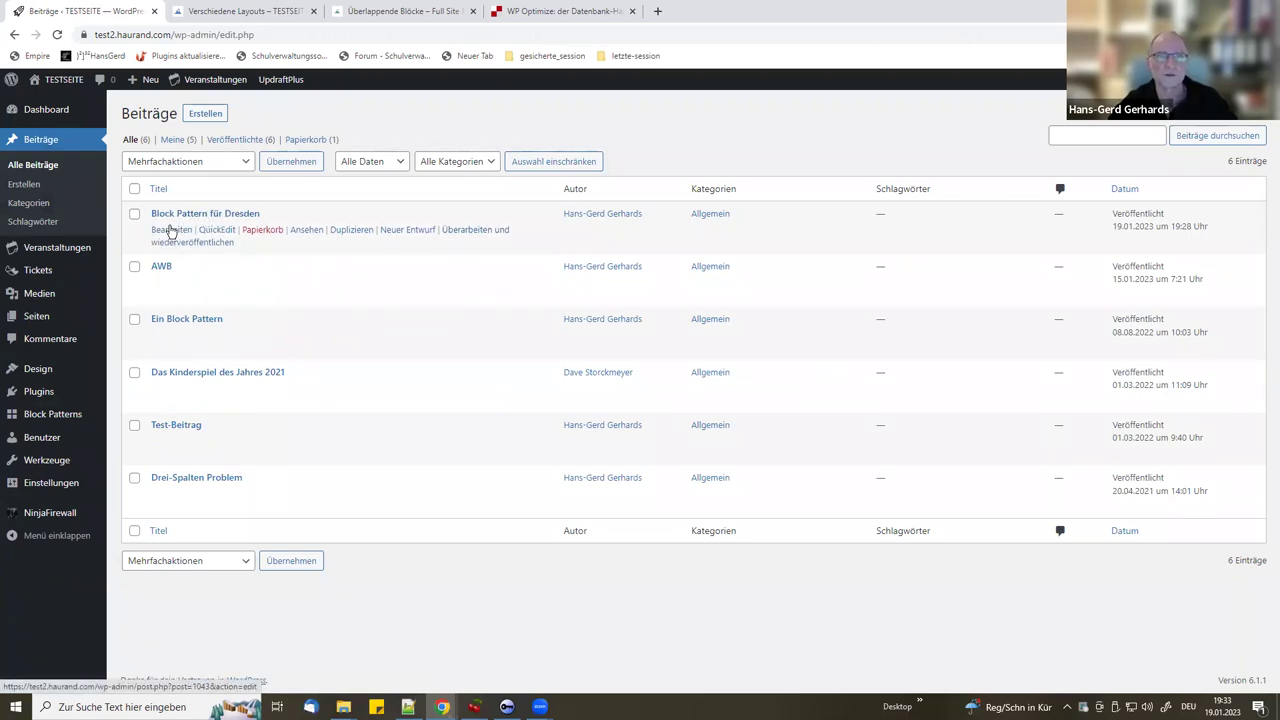
left_click(170, 231)
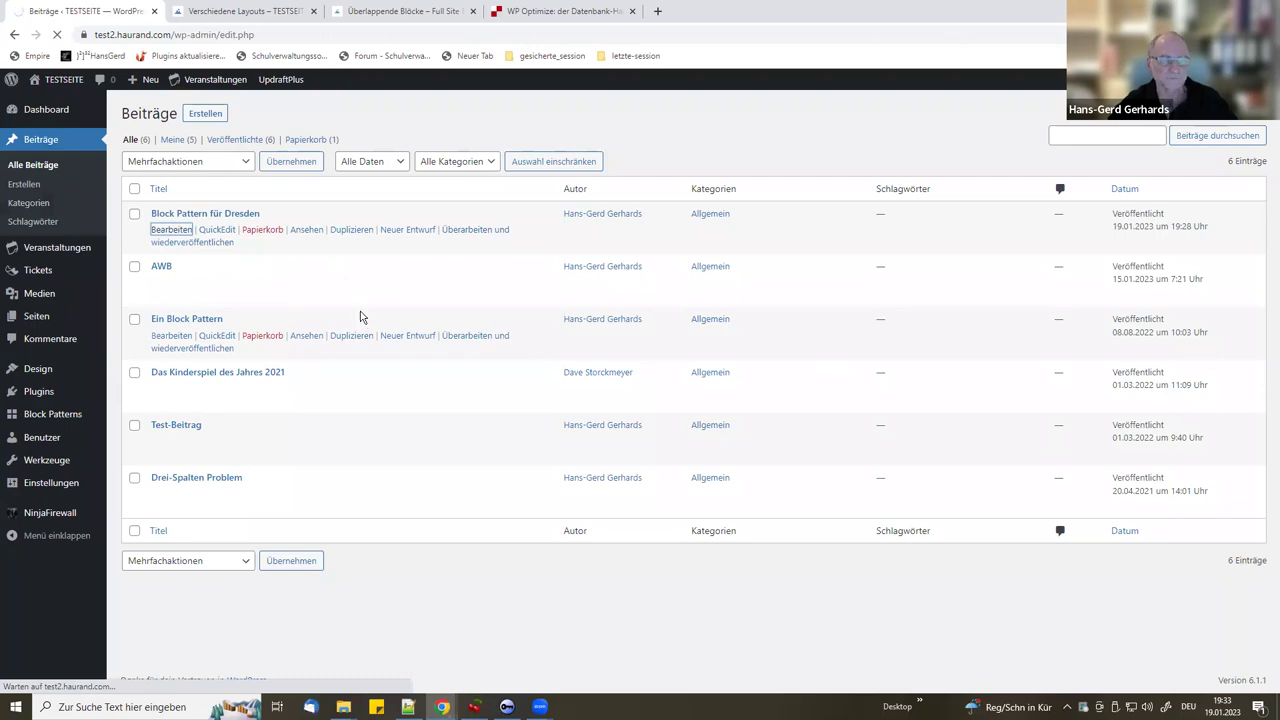
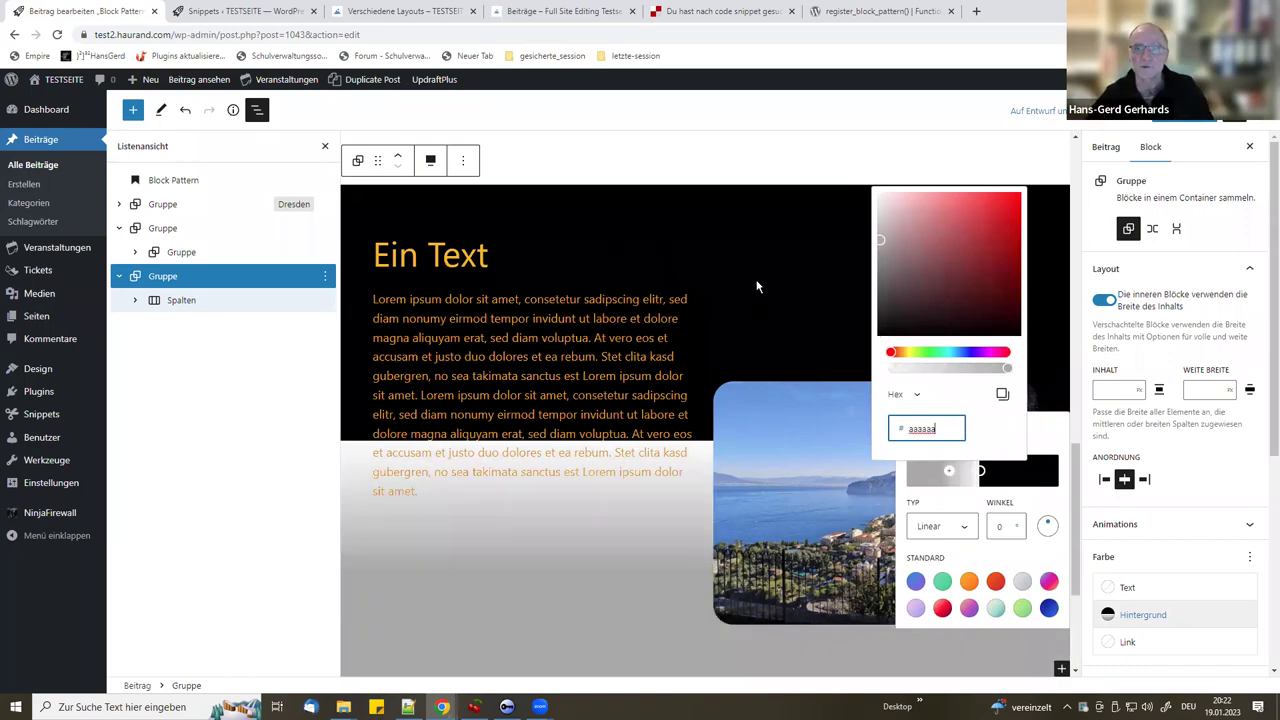
scroll(592, 468, "down", 1)
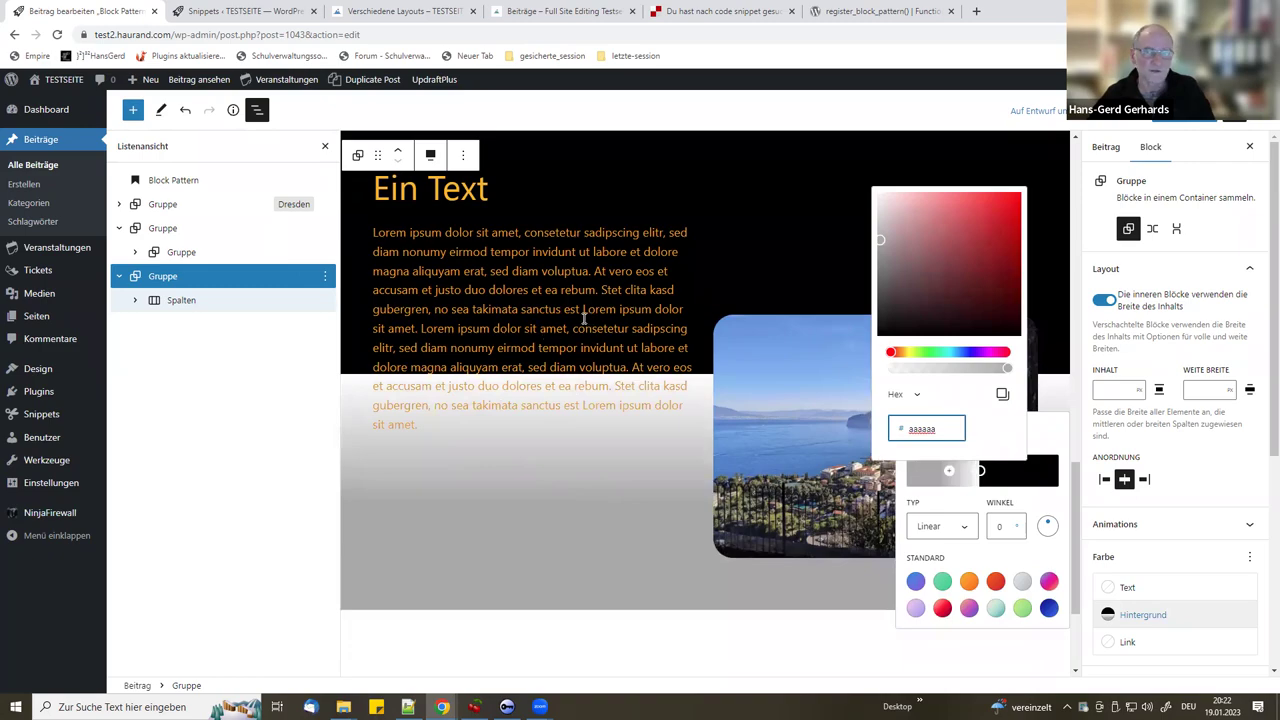
scroll(581, 403, "up", 1)
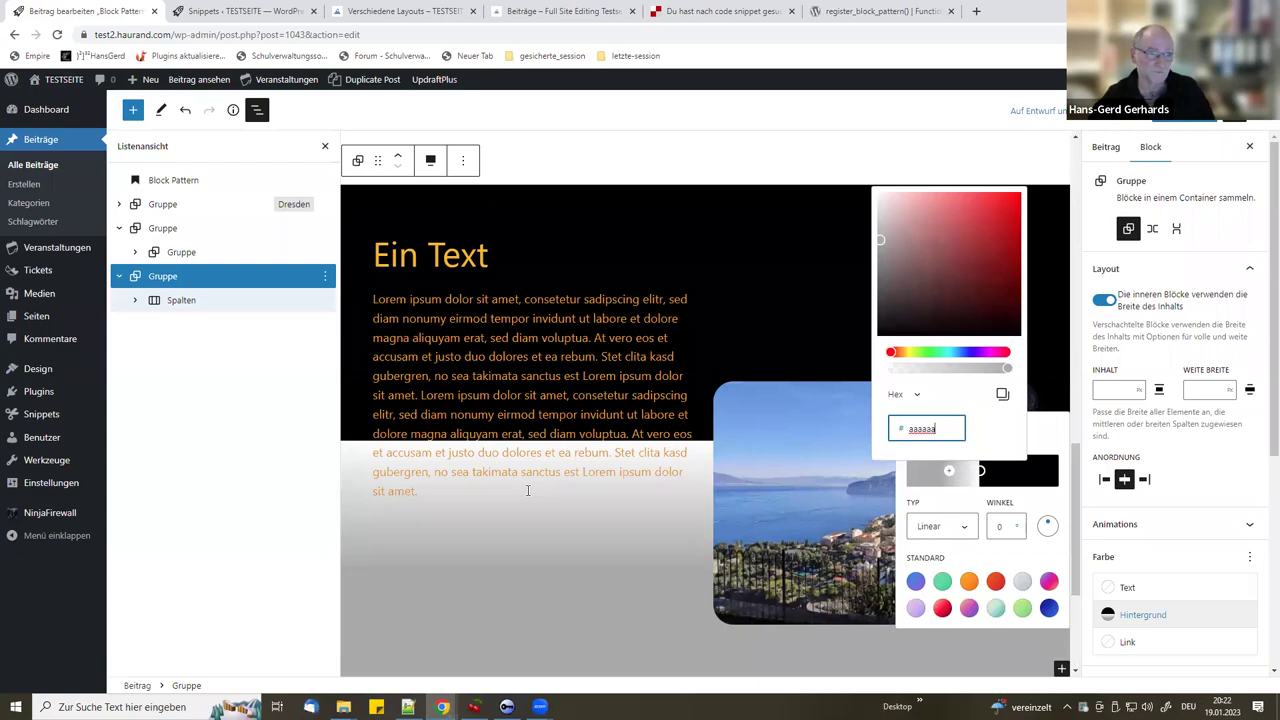
type("a")
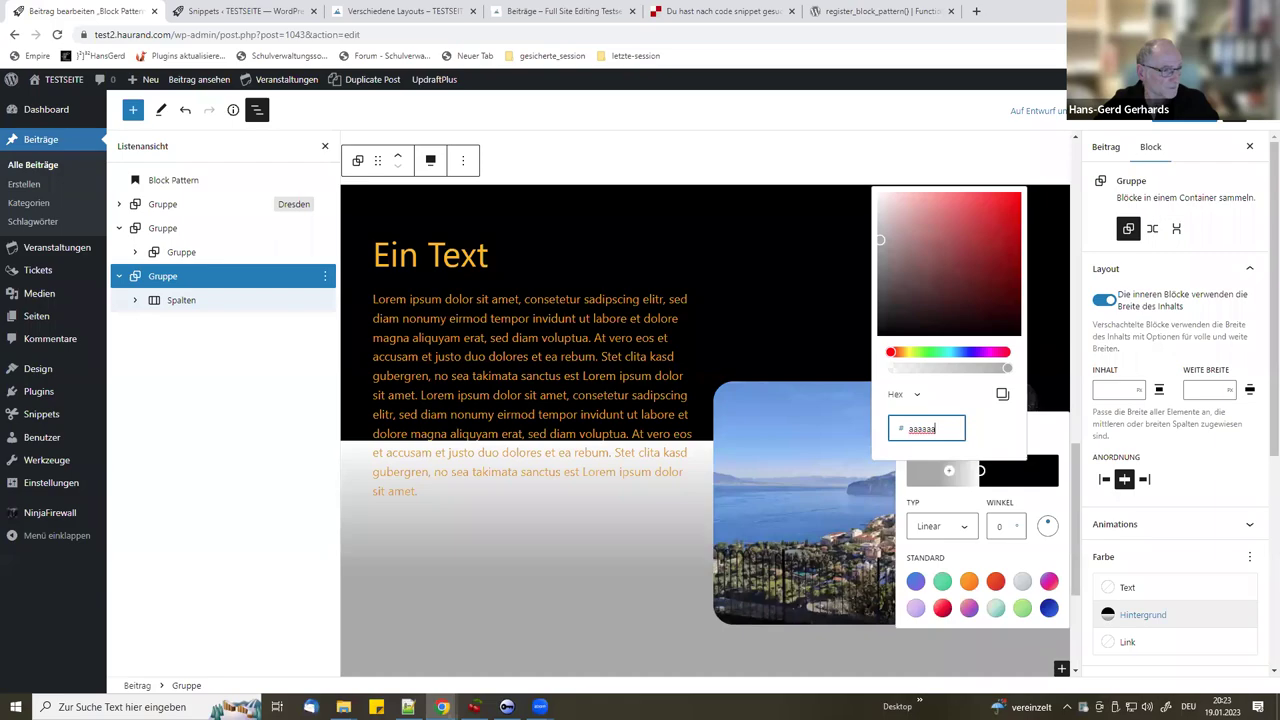
key("alt+Tab")
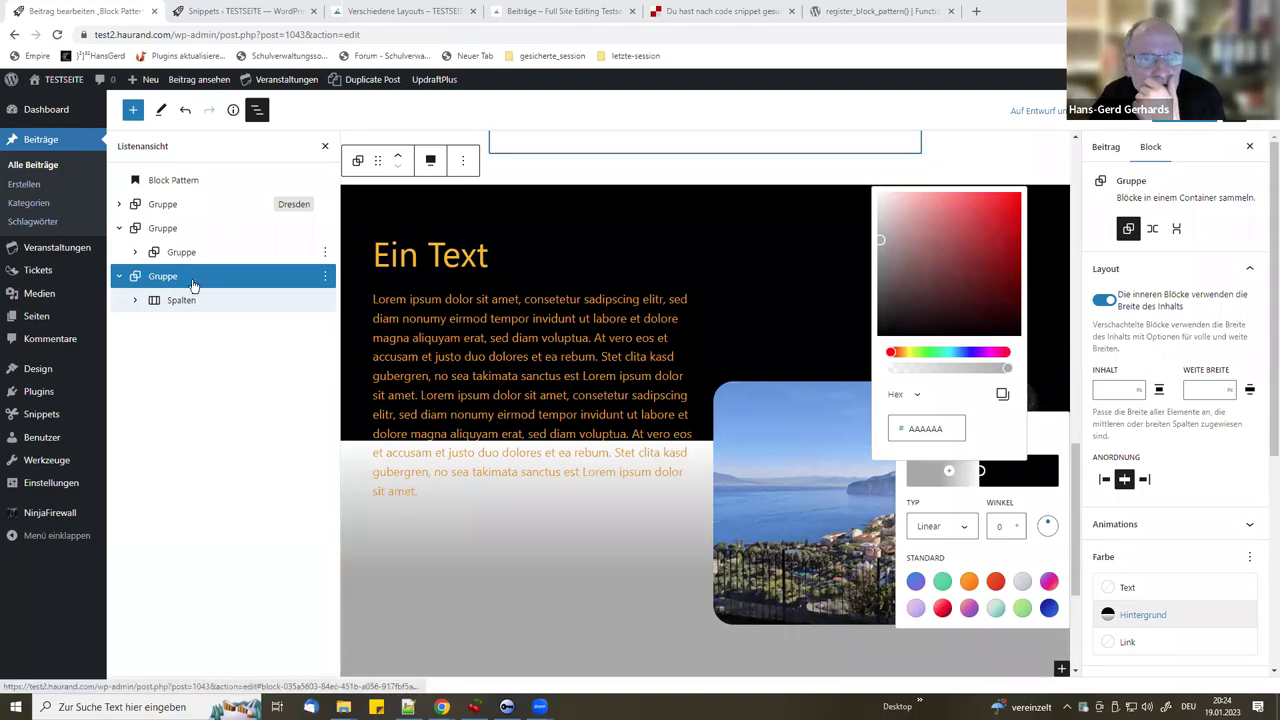
- Lock the Spalten block in the last group with Alle sperren, disabling both movement and removal
left_click(325, 300)
left_click(325, 300)
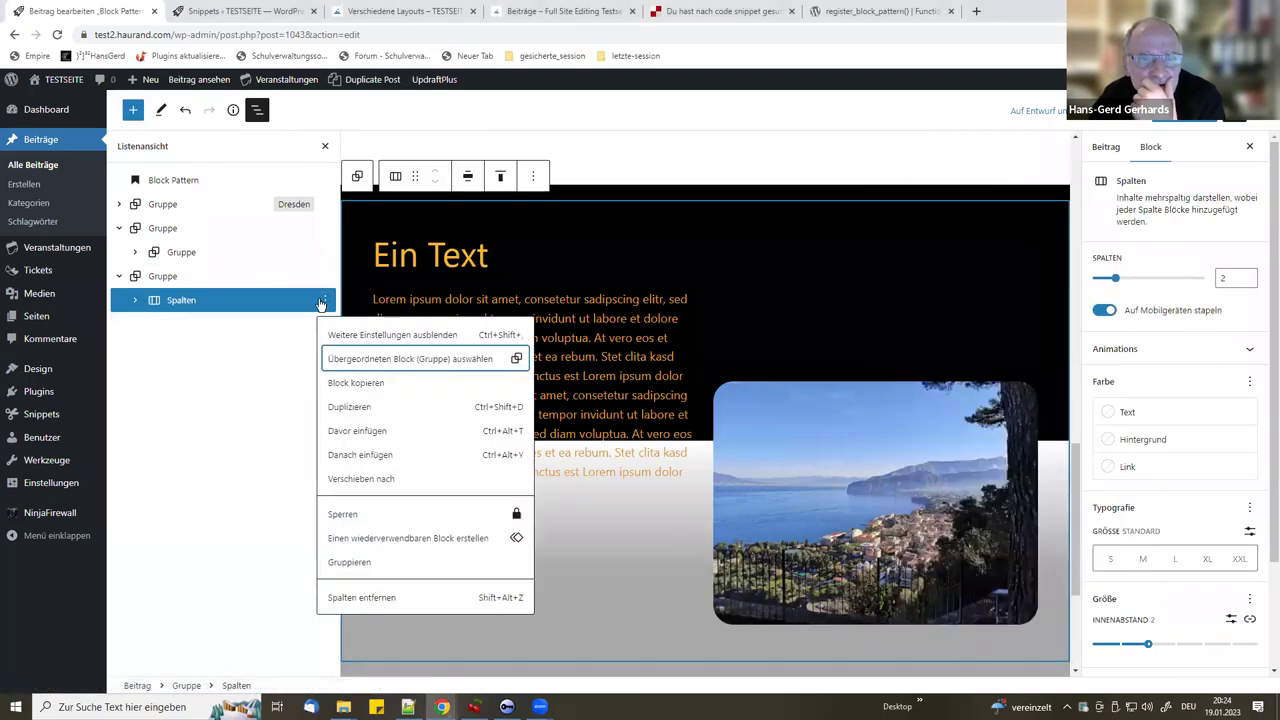
left_click(350, 515)
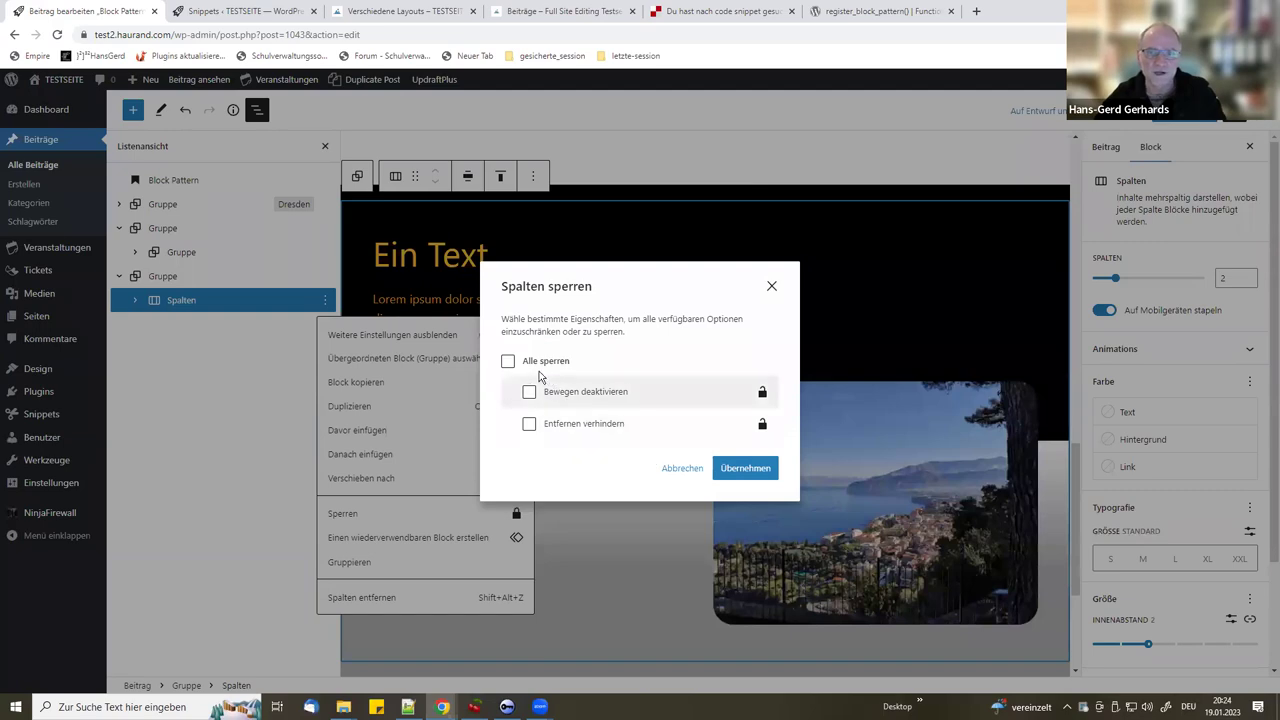
left_click(508, 361)
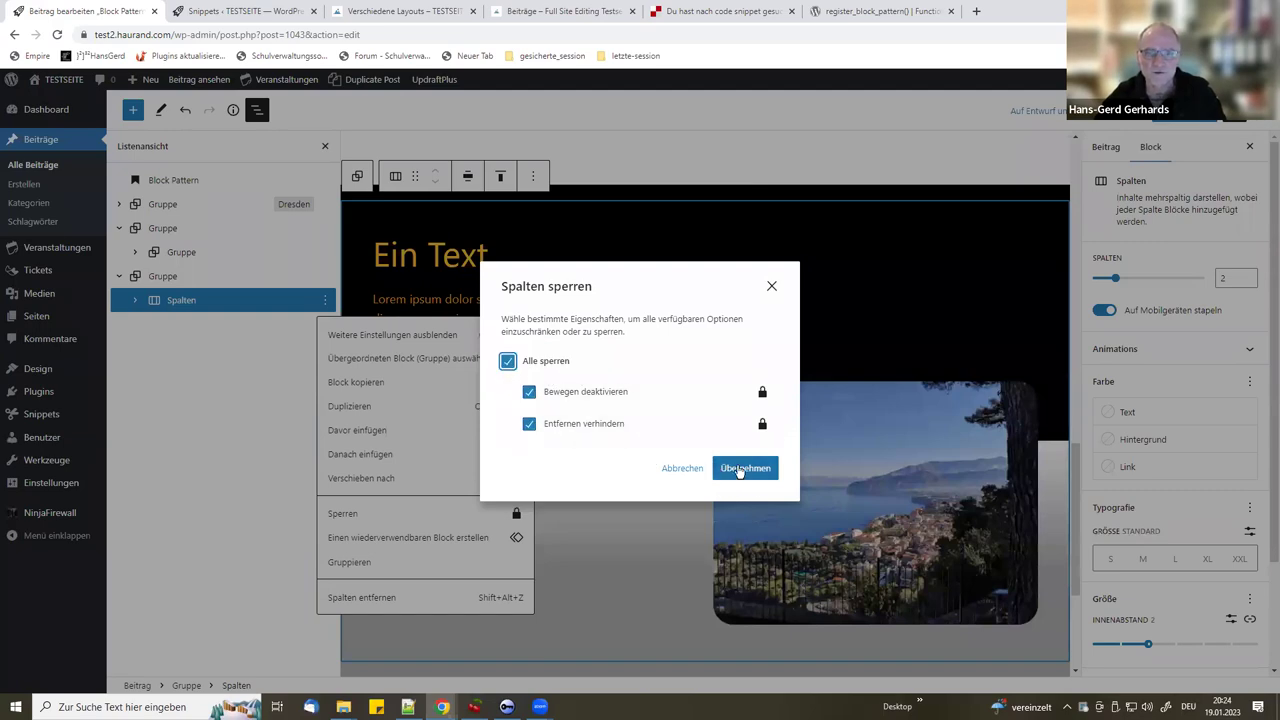
left_click(739, 470)
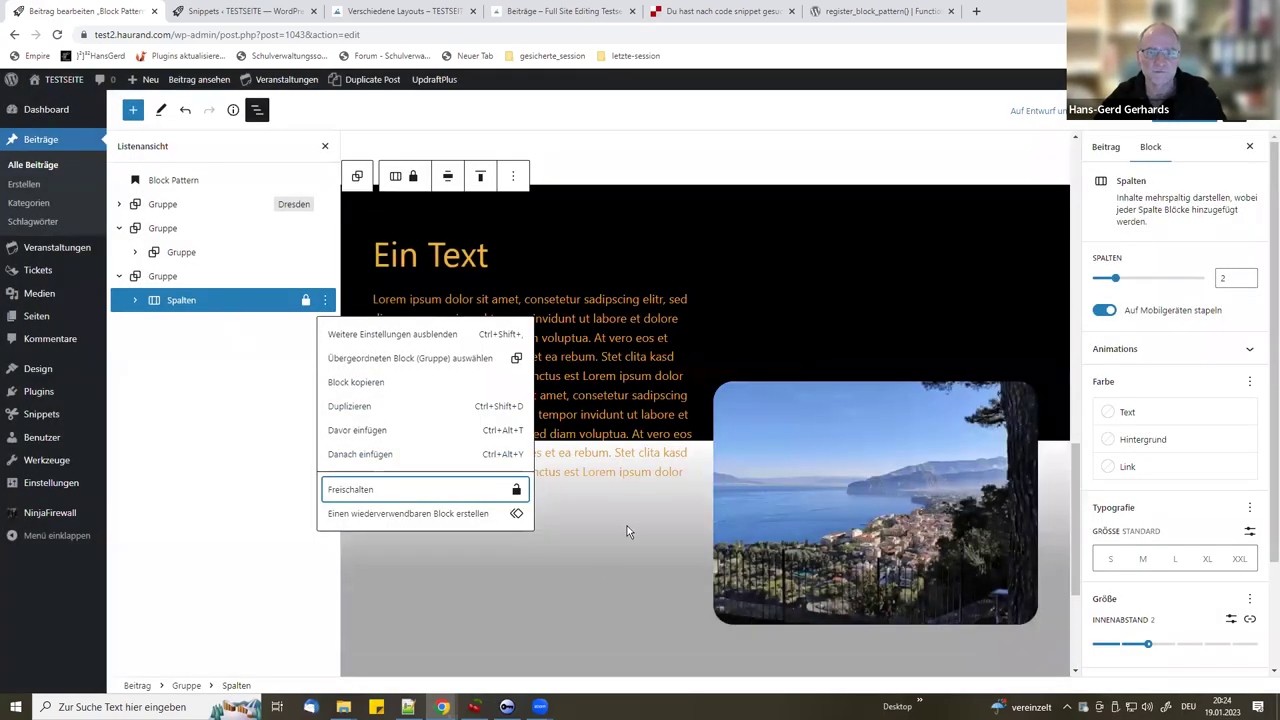
- Move the Lorem ipsum paragraph above the "Ein Text" heading within its column
left_click(560, 480)
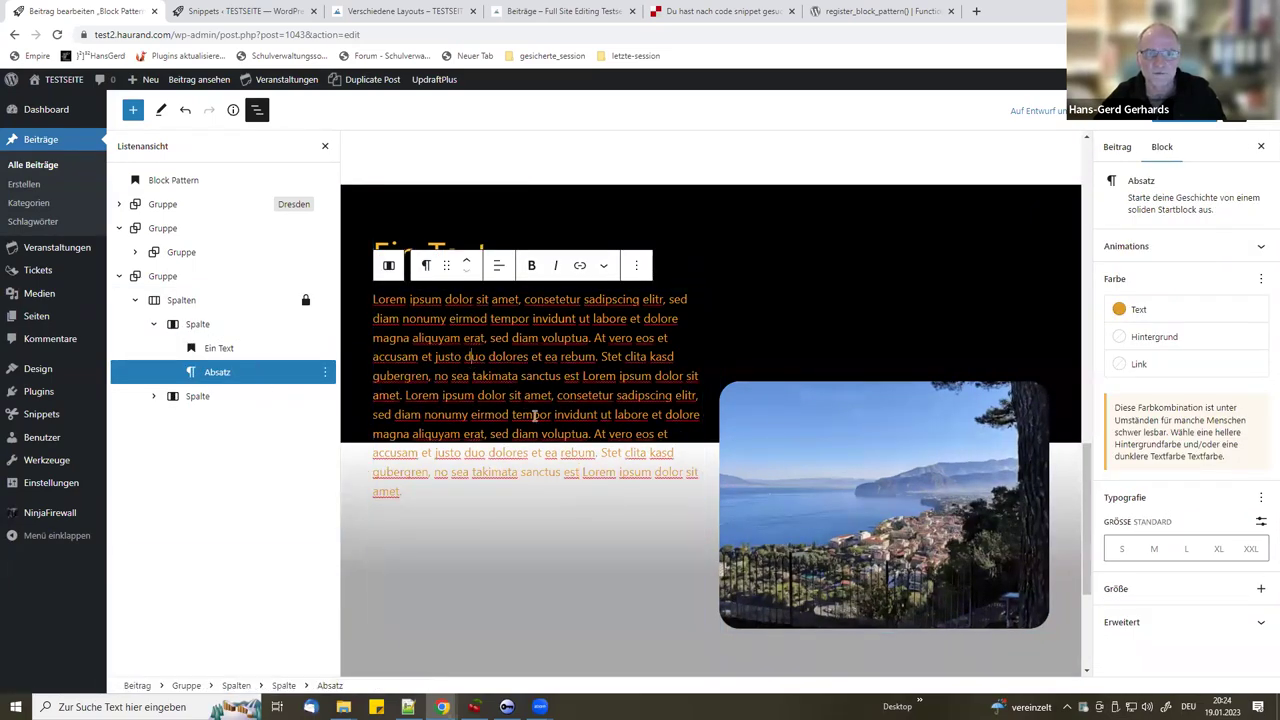
left_click_drag(533, 414, 409, 300)
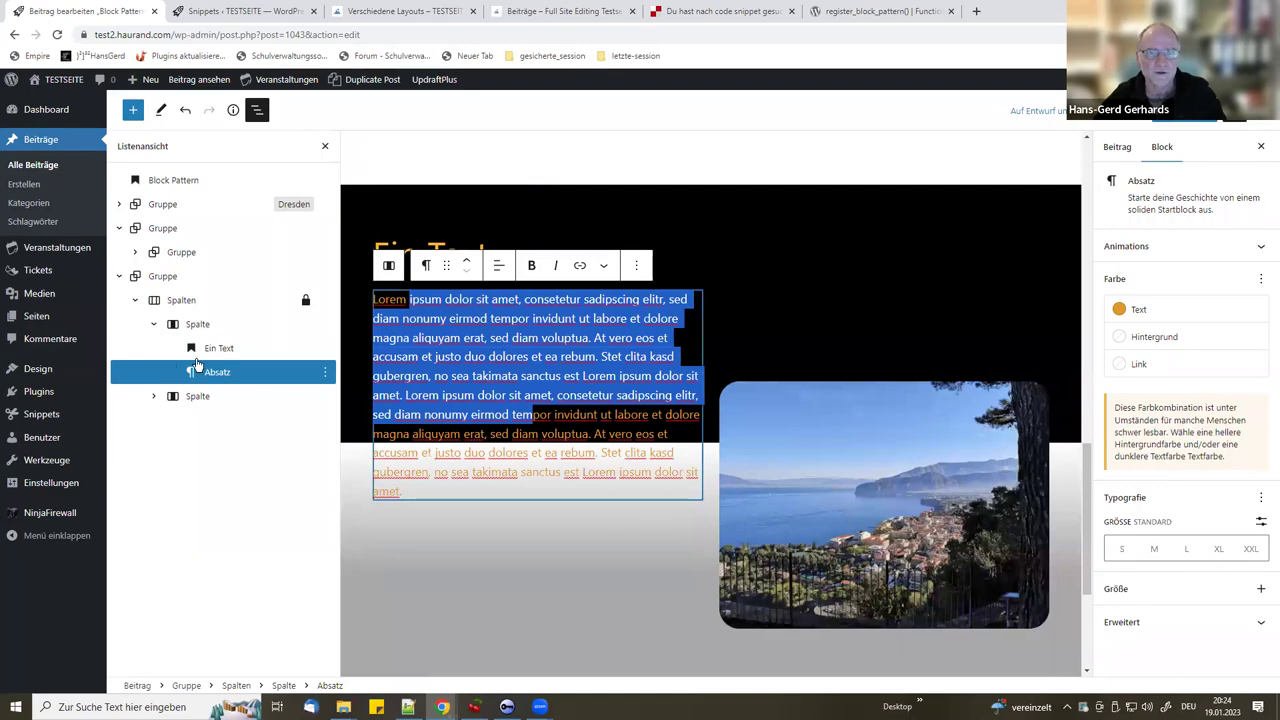
left_click(197, 325)
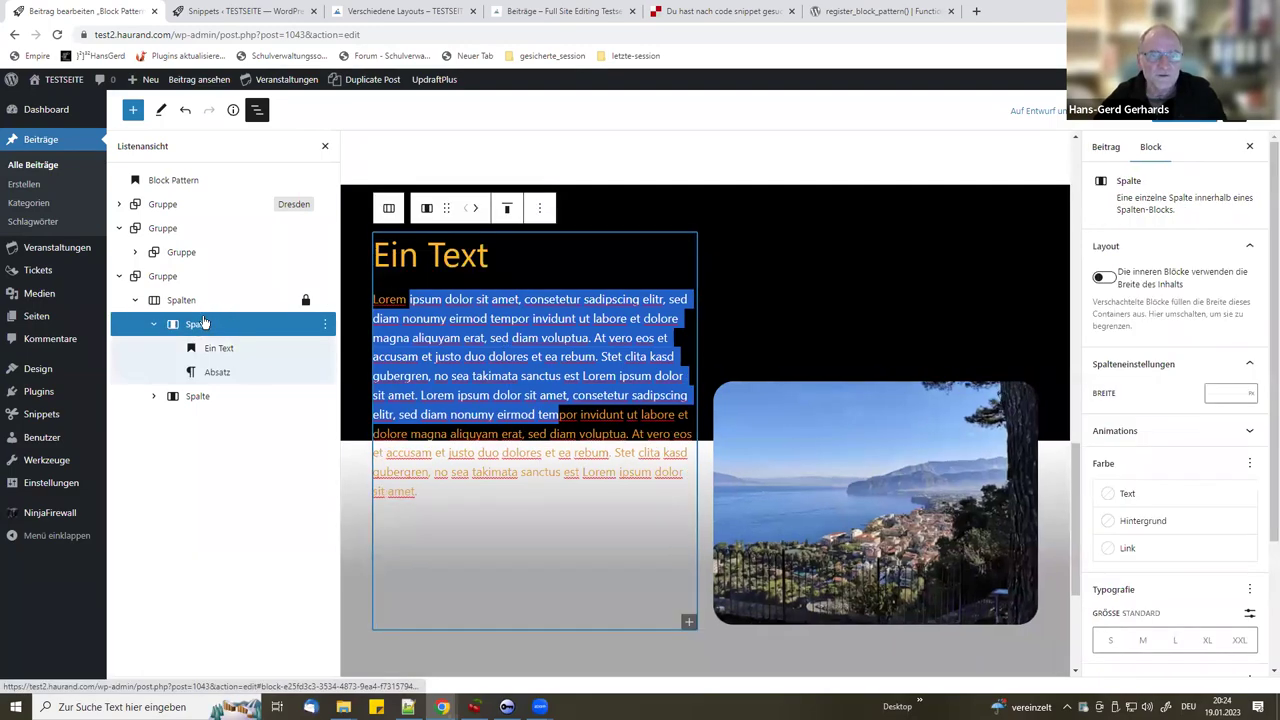
left_click(478, 213)
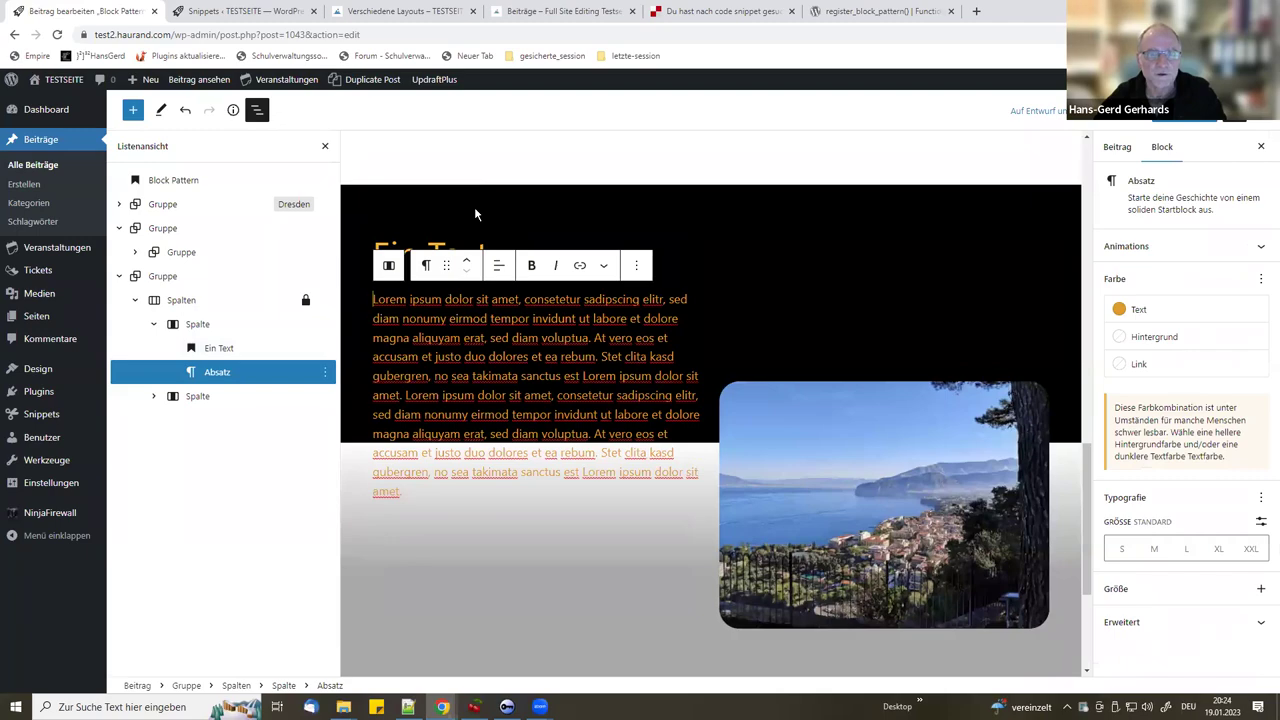
left_click(468, 260)
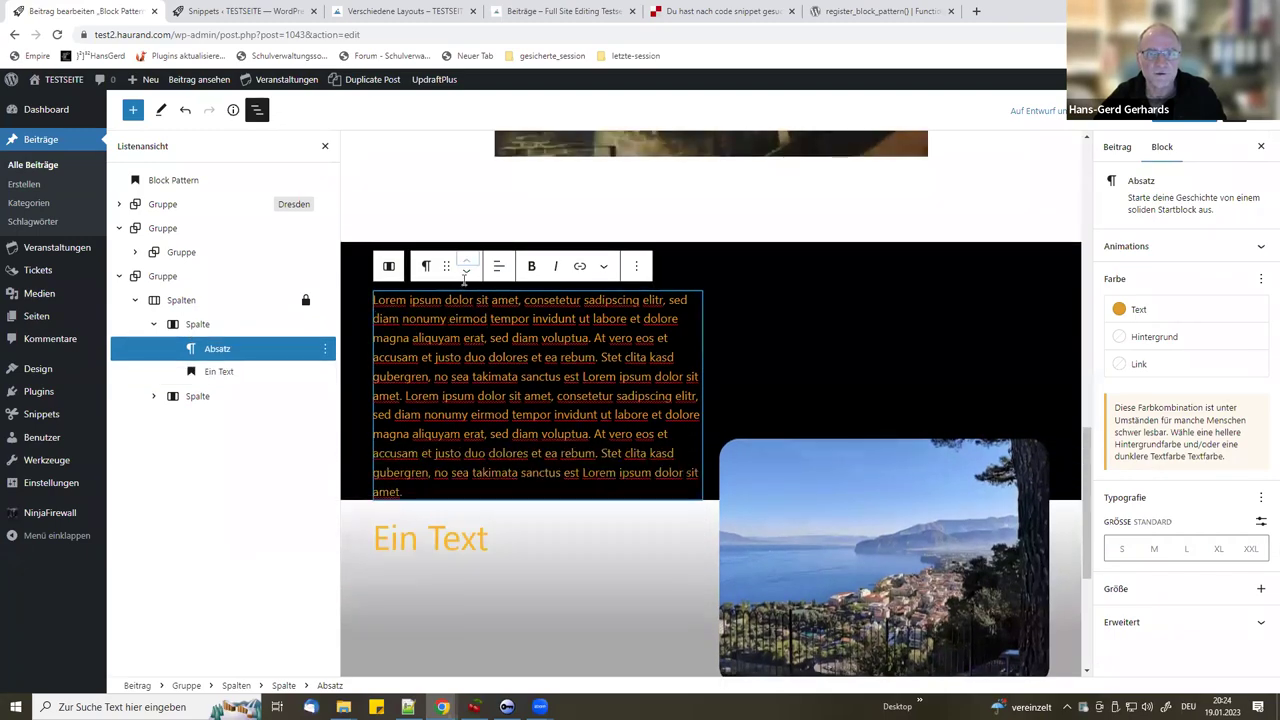
- Move the text column behind the image column within the locked Spalten block, and return it to first place
left_click(200, 325)
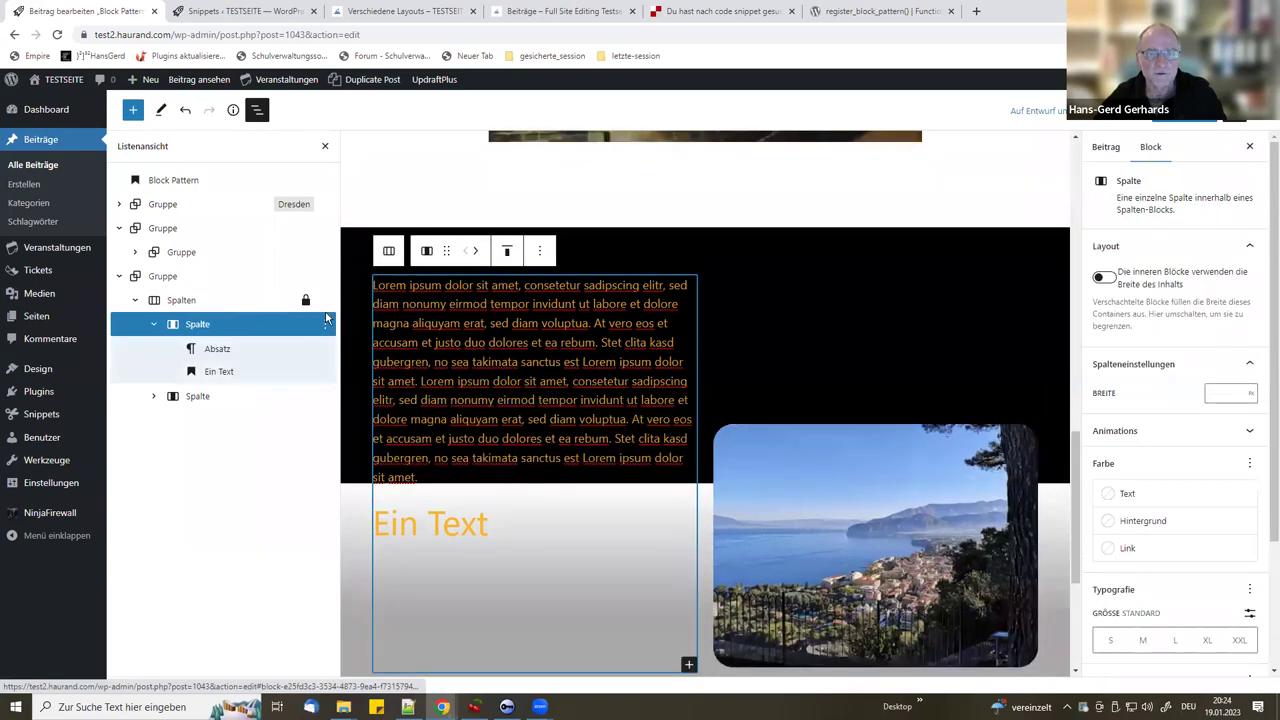
left_click(479, 251)
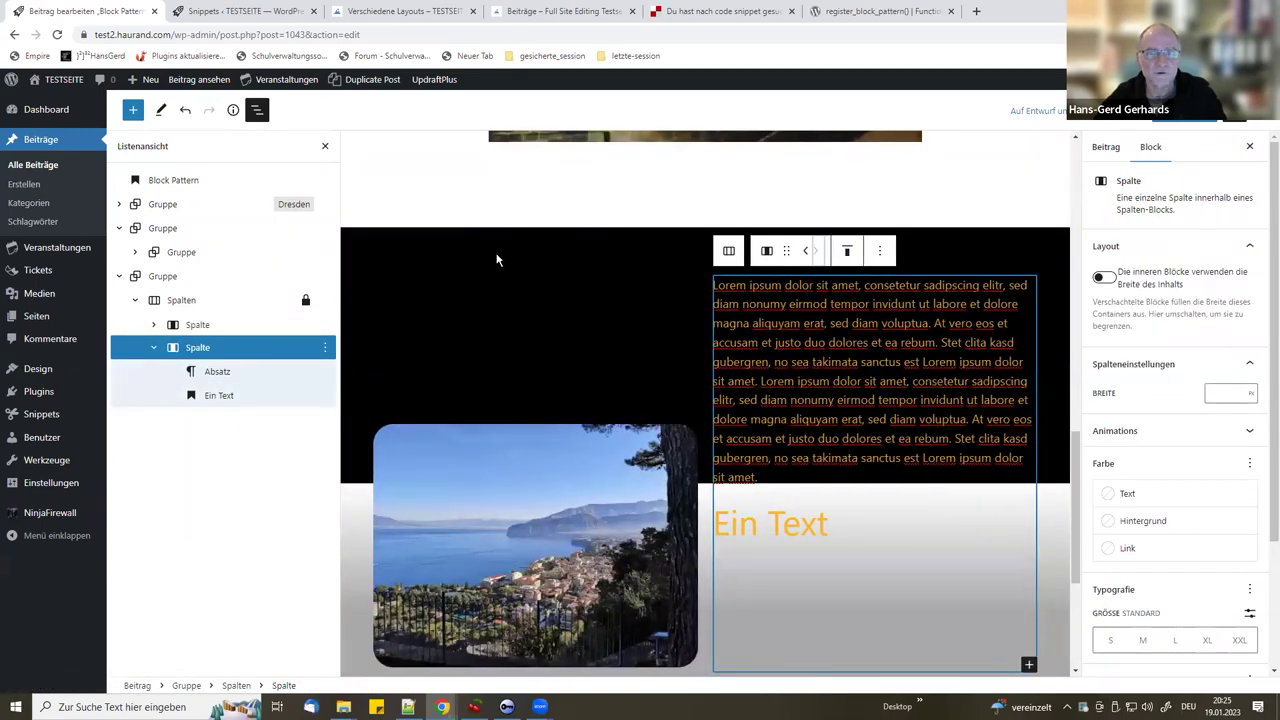
left_click(805, 256)
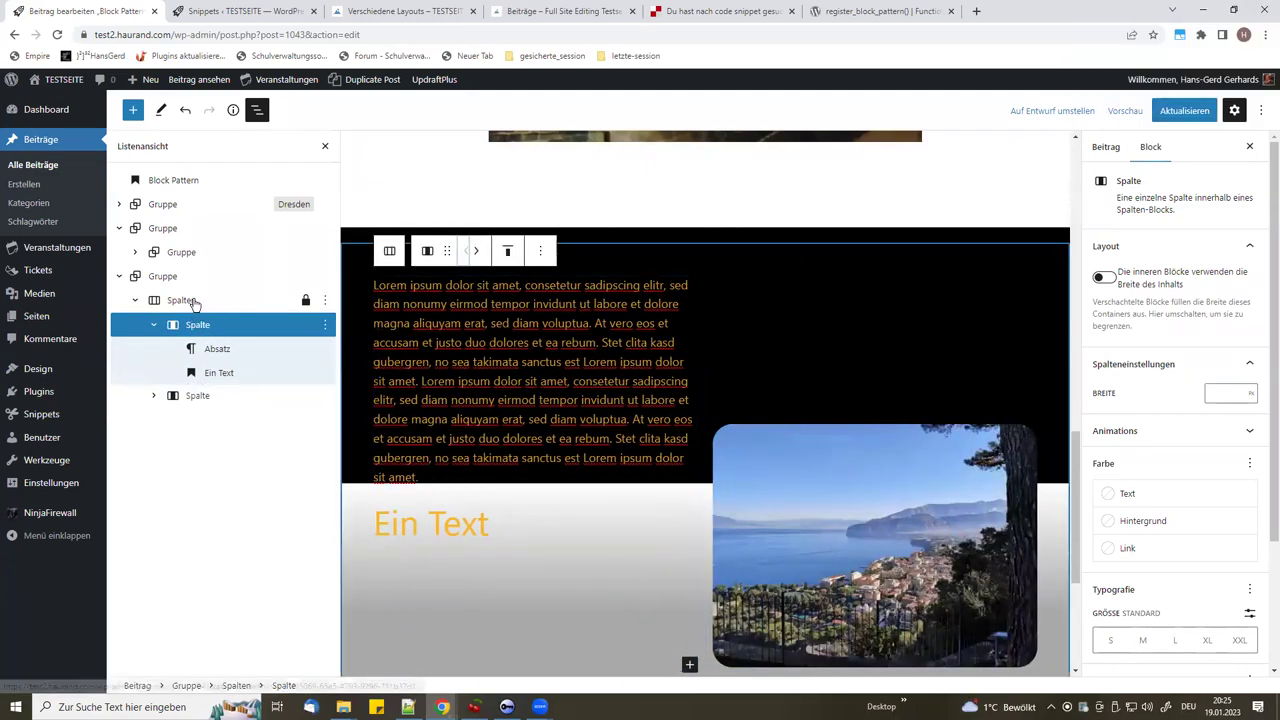
- Lock the group enclosing the Spalten block with Alle sperren, without applying it to the inner blocks
left_click(196, 299)
left_click(274, 278)
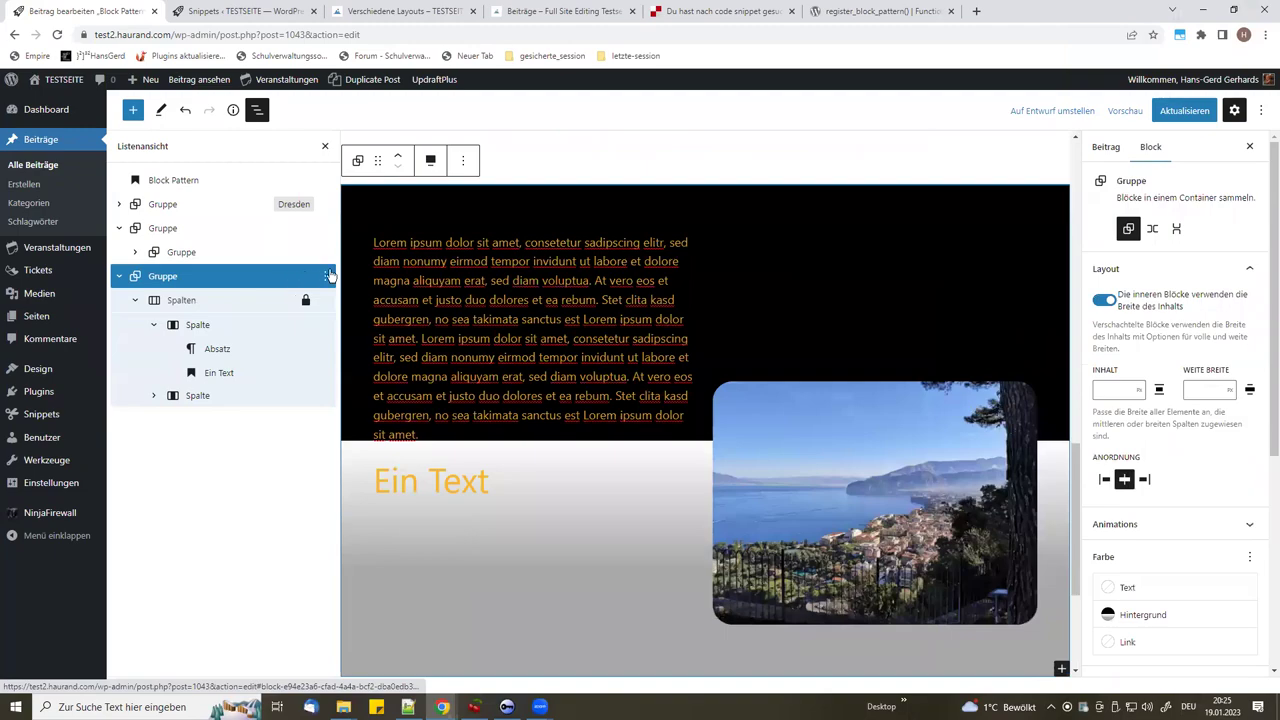
left_click(325, 276)
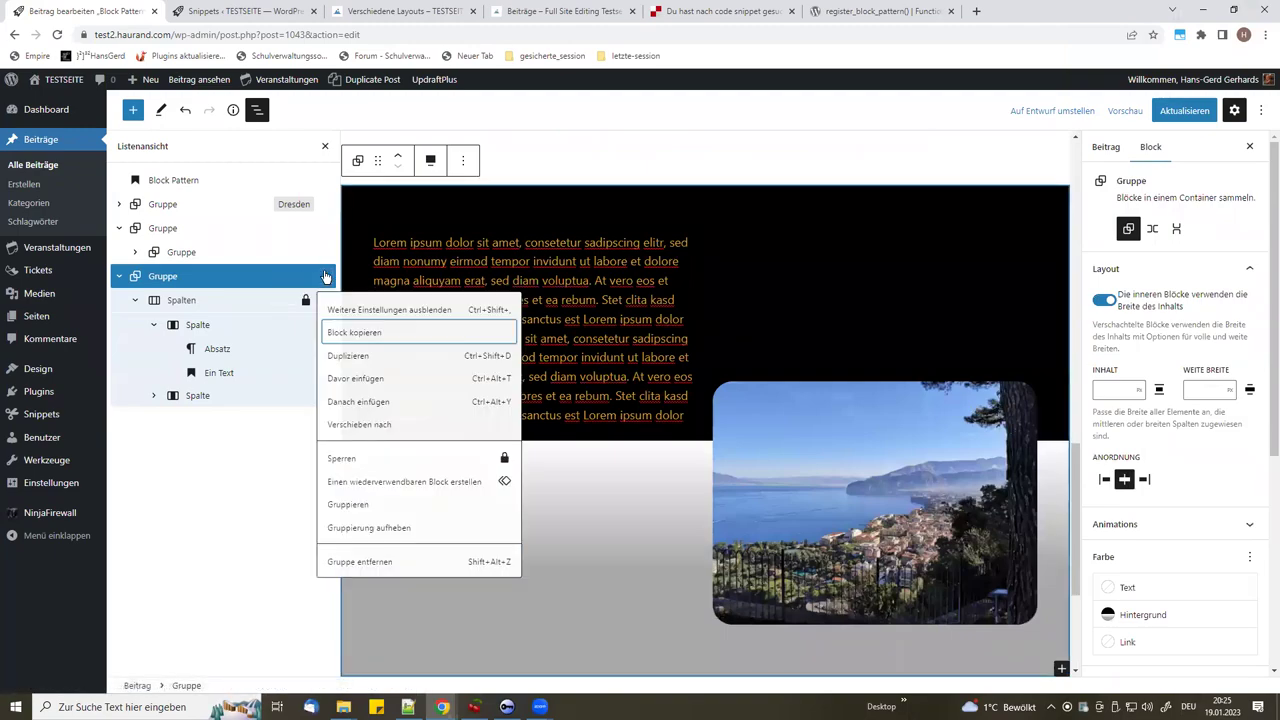
left_click(345, 460)
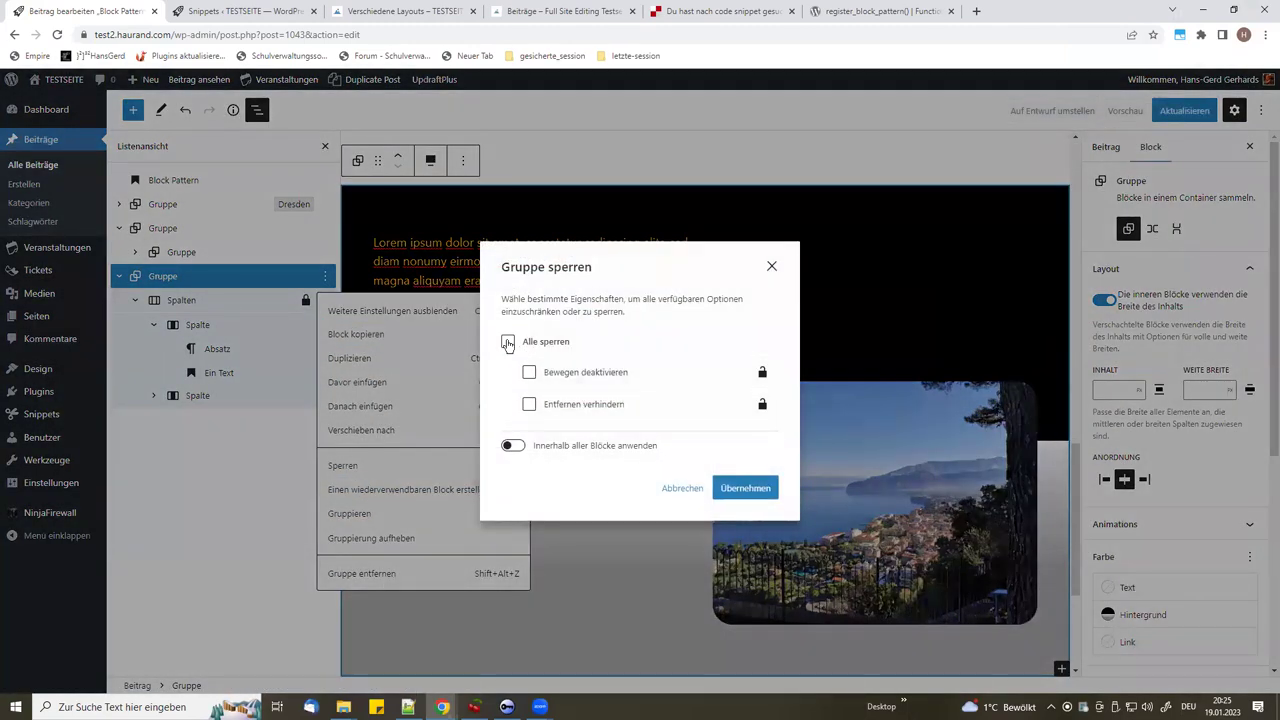
left_click(508, 342)
left_click(727, 487)
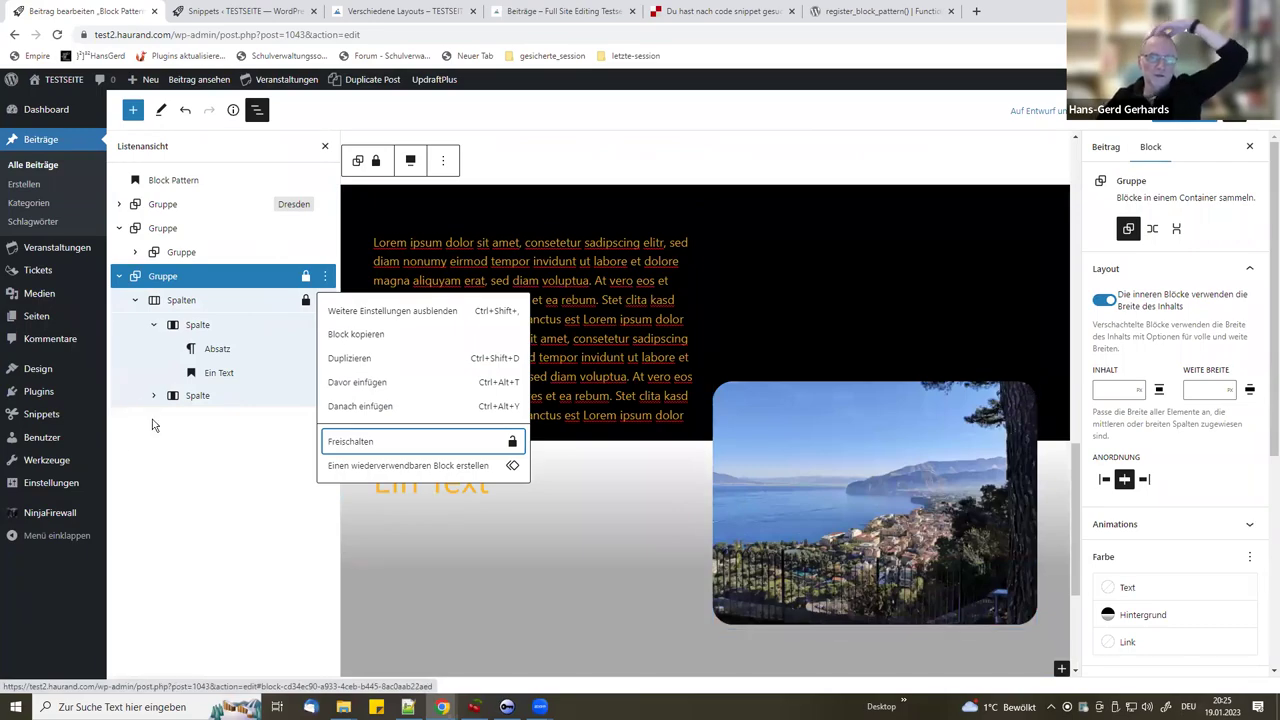
- Review the lock options of the locked group and leave them without making changes
left_click(355, 441)
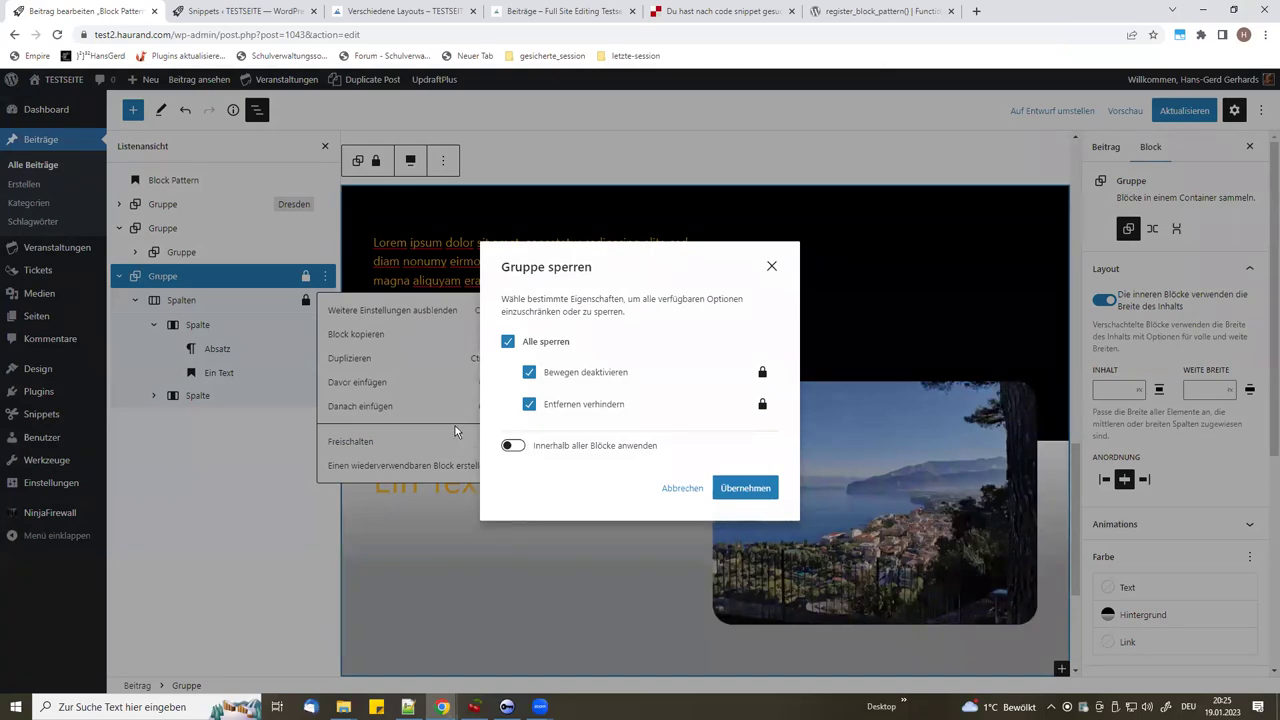
left_click(682, 488)
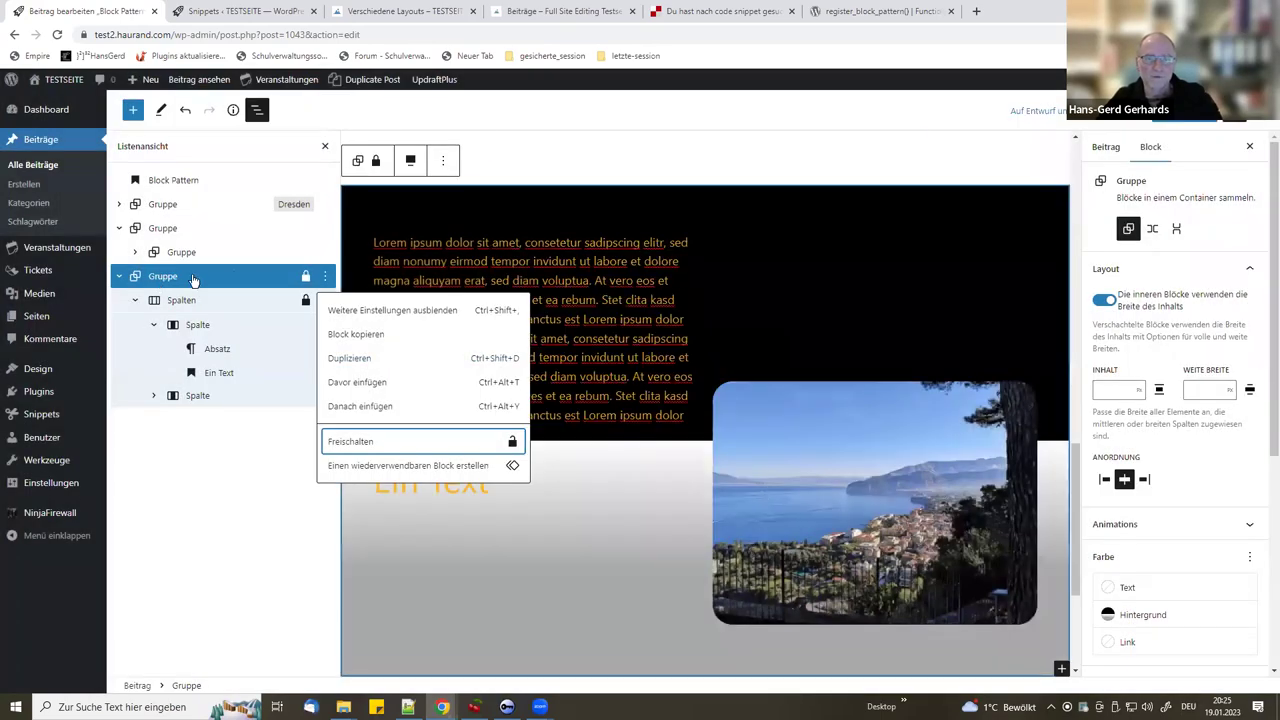
left_click(191, 505)
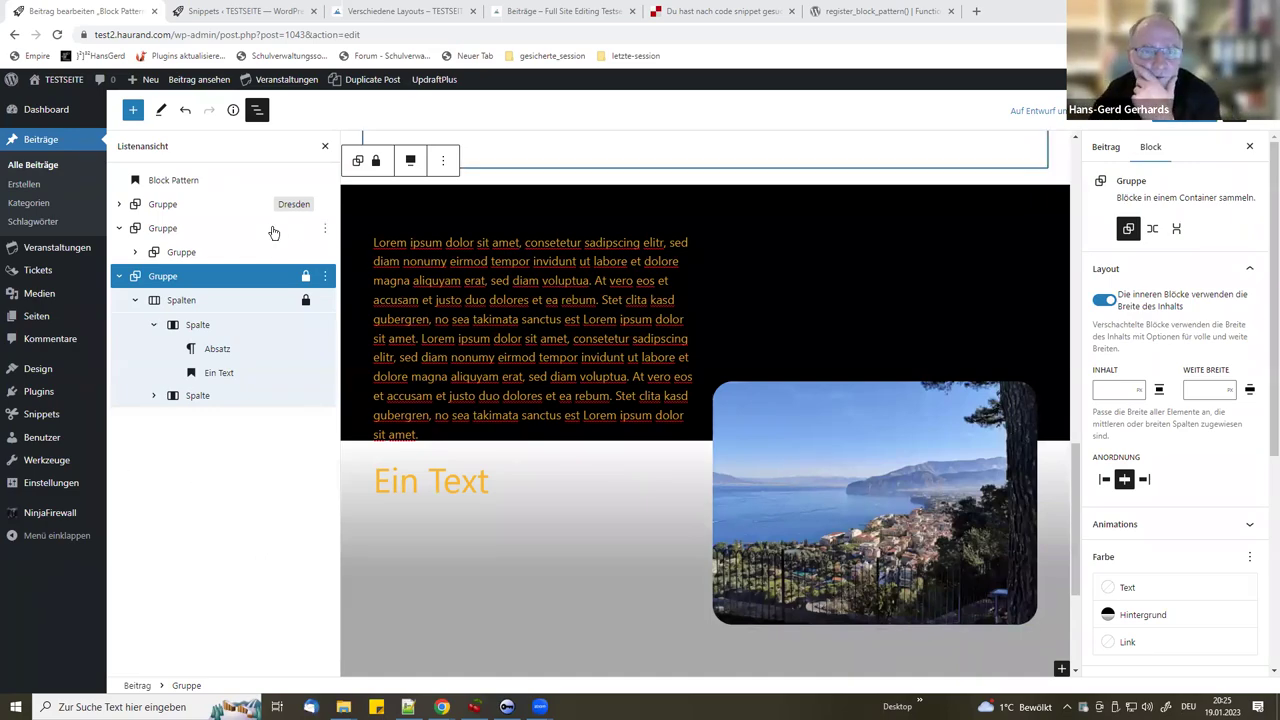
- Add a new Gruppe block at the end of the post, below the locked group
scroll(768, 530, "down", 3)
left_click(707, 452)
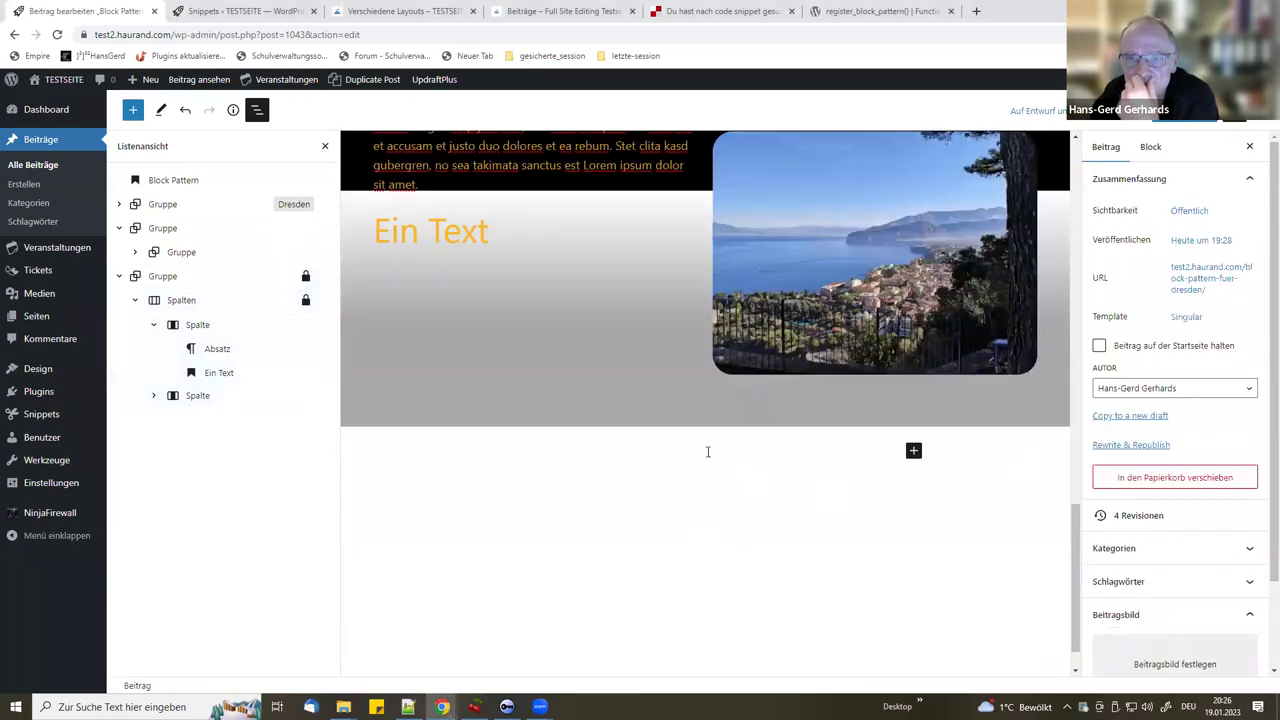
left_click(913, 451)
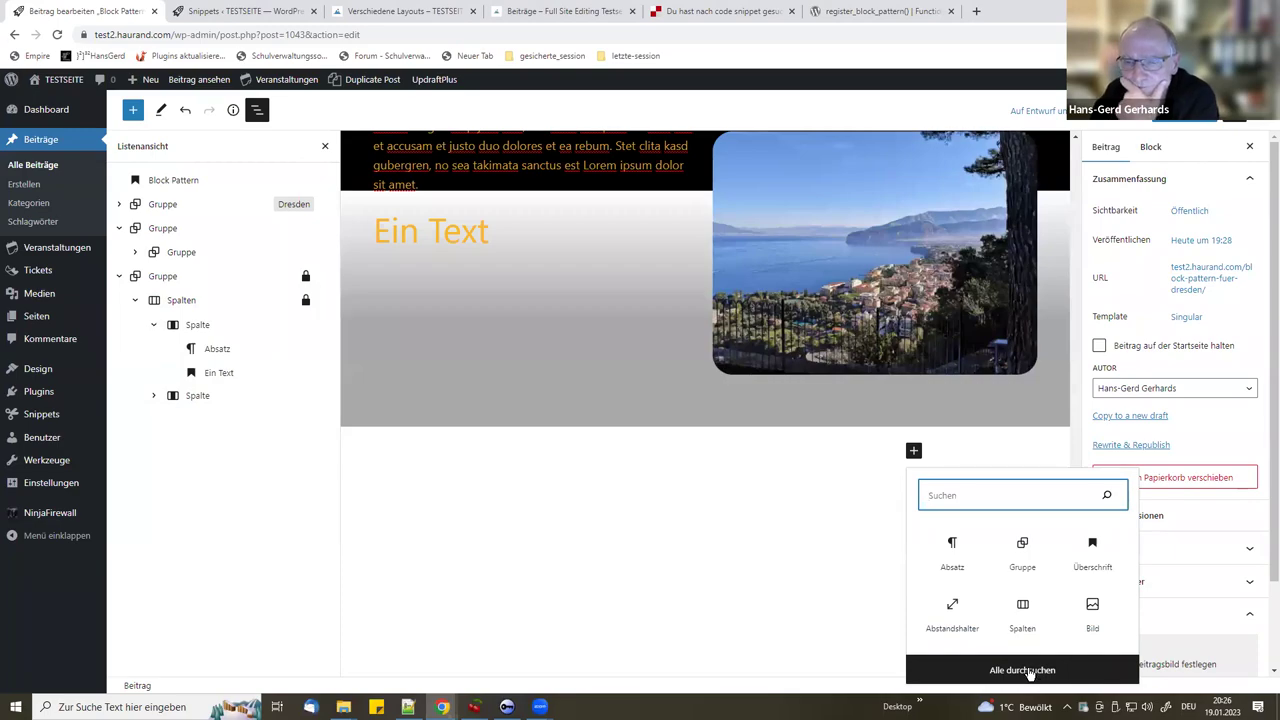
left_click(1019, 545)
- Insert a Cover block into the new group, using mt-sample-background.jpg from the media library as its image
left_click(705, 458)
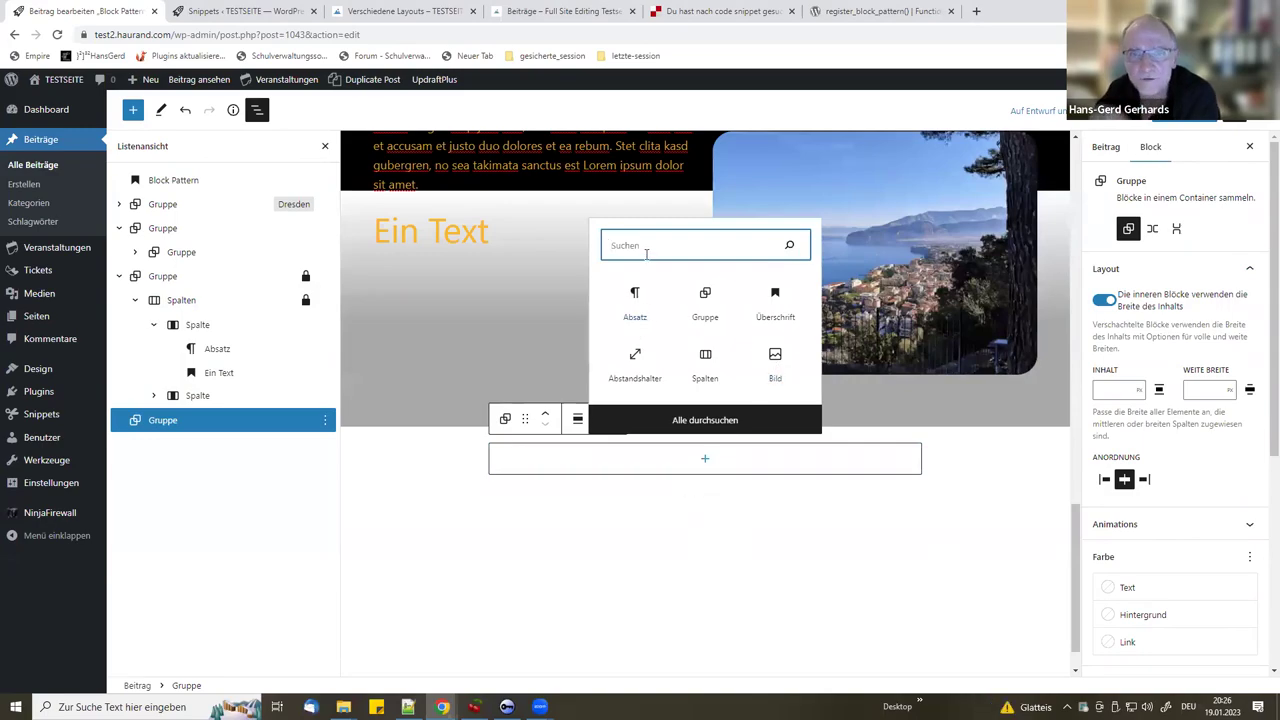
type("cover")
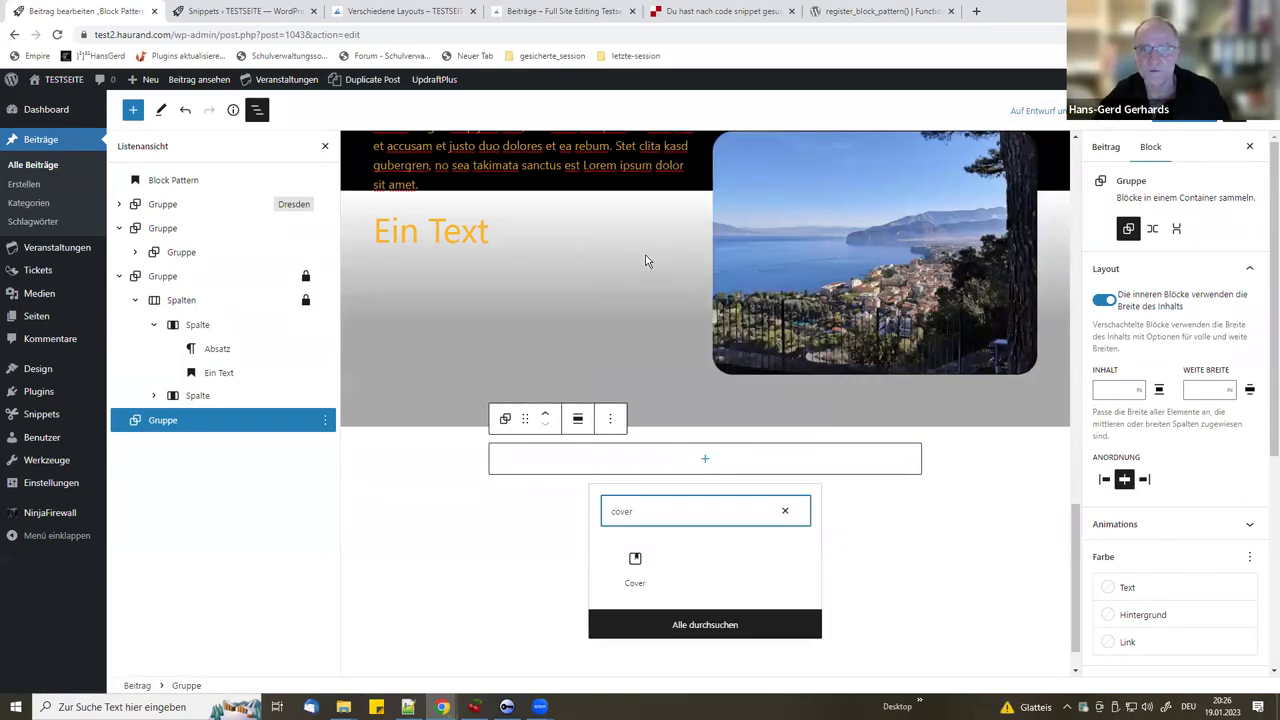
left_click(632, 565)
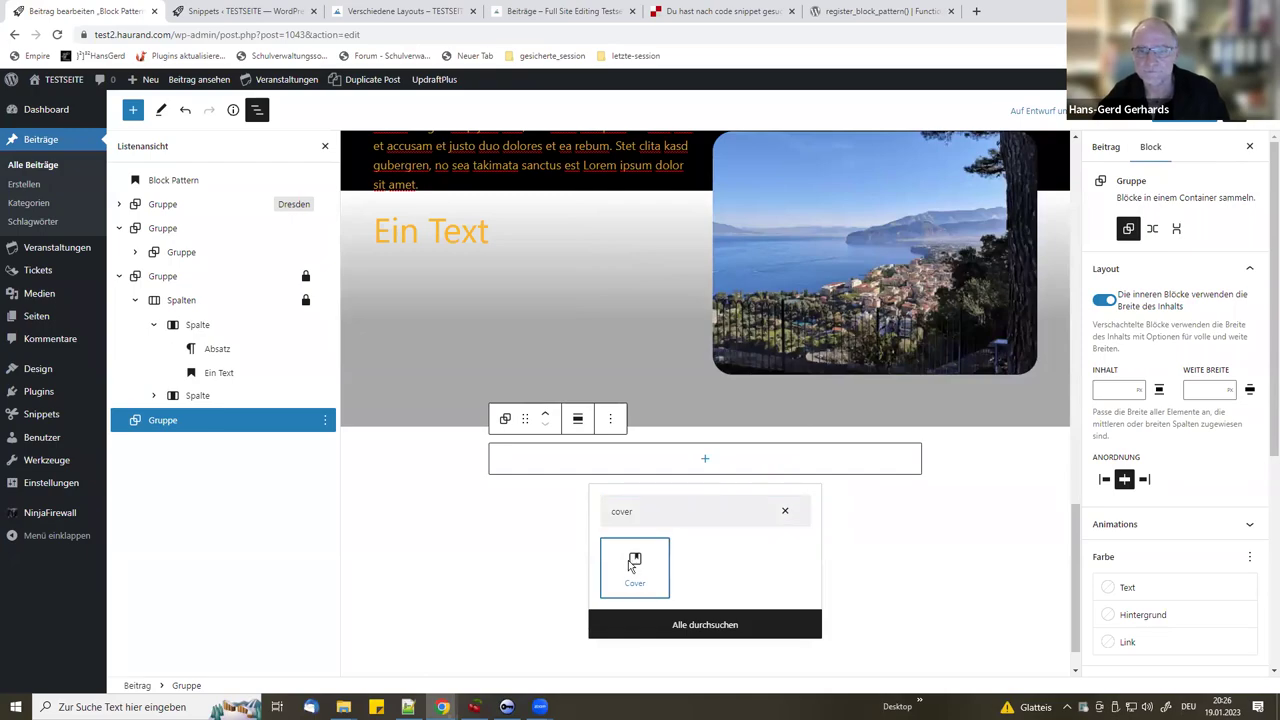
left_click(632, 565)
left_click(597, 540)
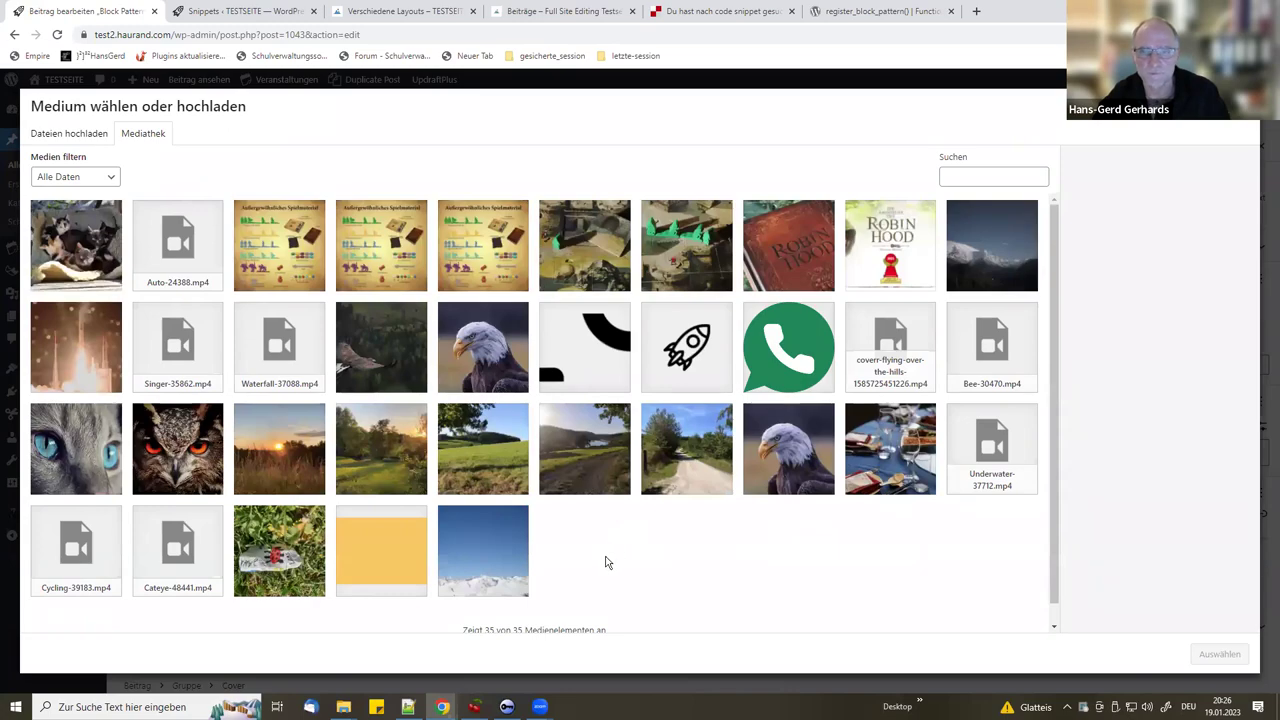
left_click(1008, 257)
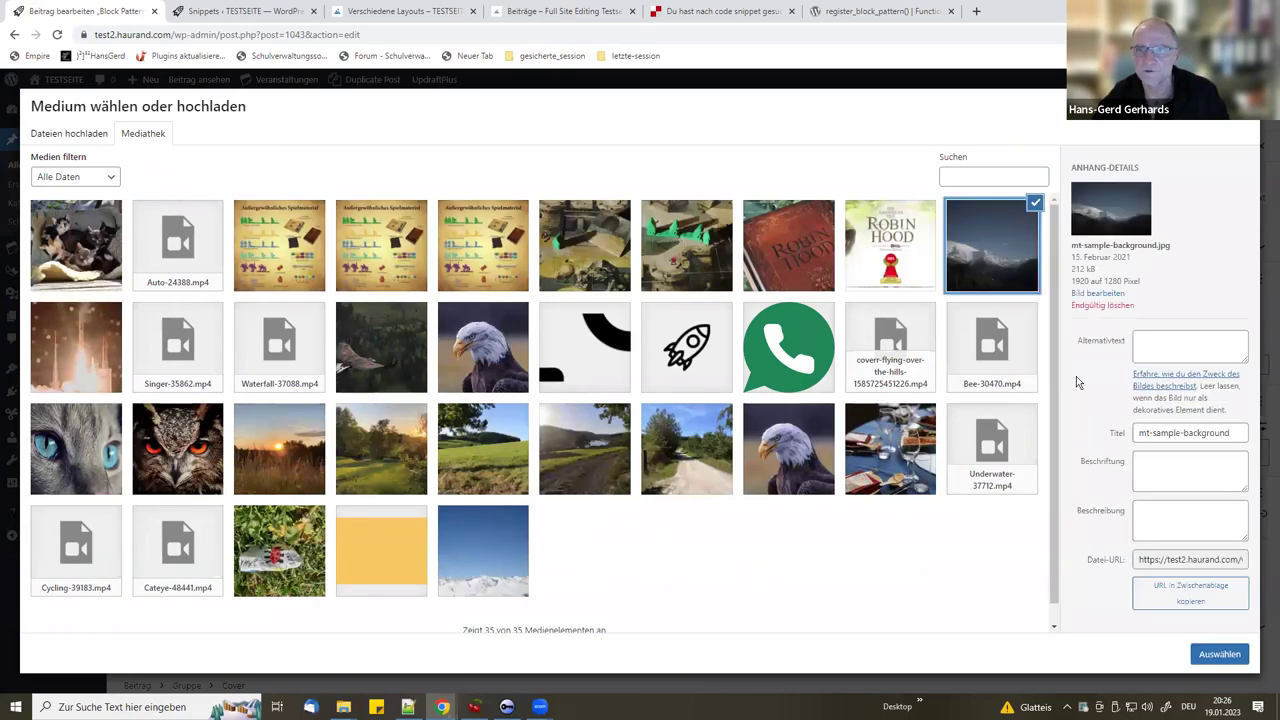
left_click(1219, 655)
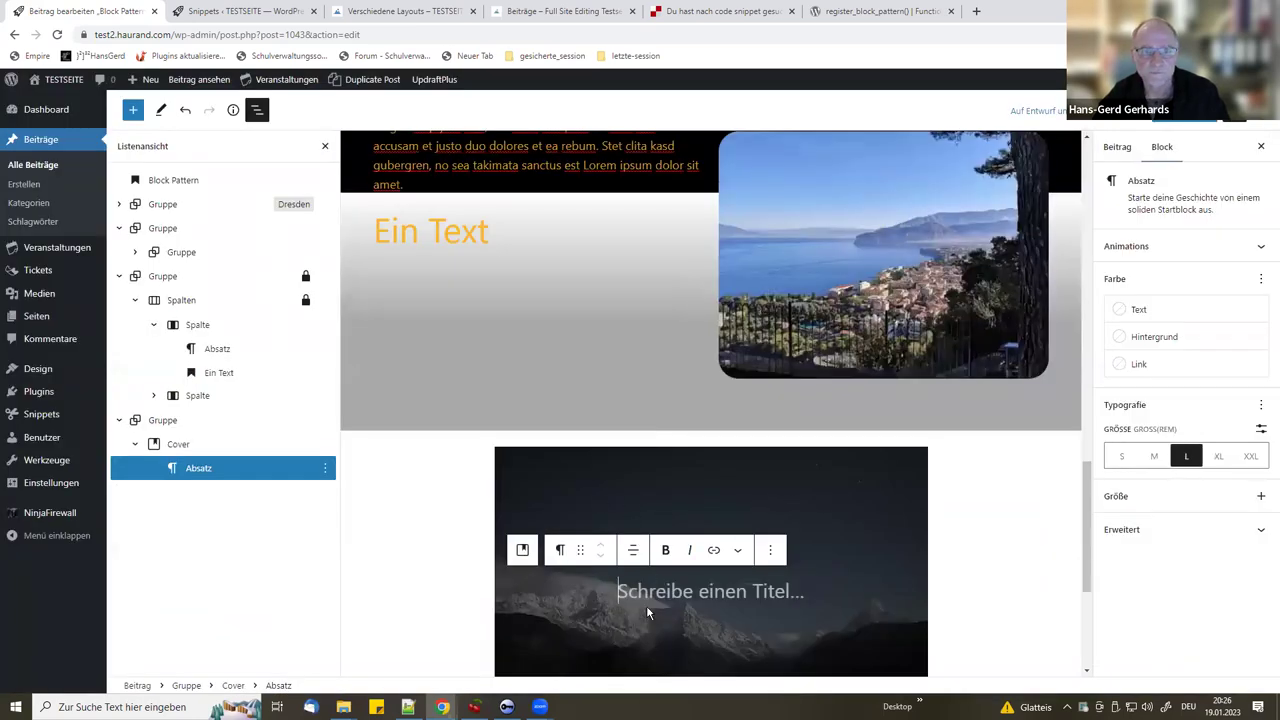
- Set the Cover block and its enclosing group to full width (Gesamte Breite)
left_click(745, 540)
left_click(615, 366)
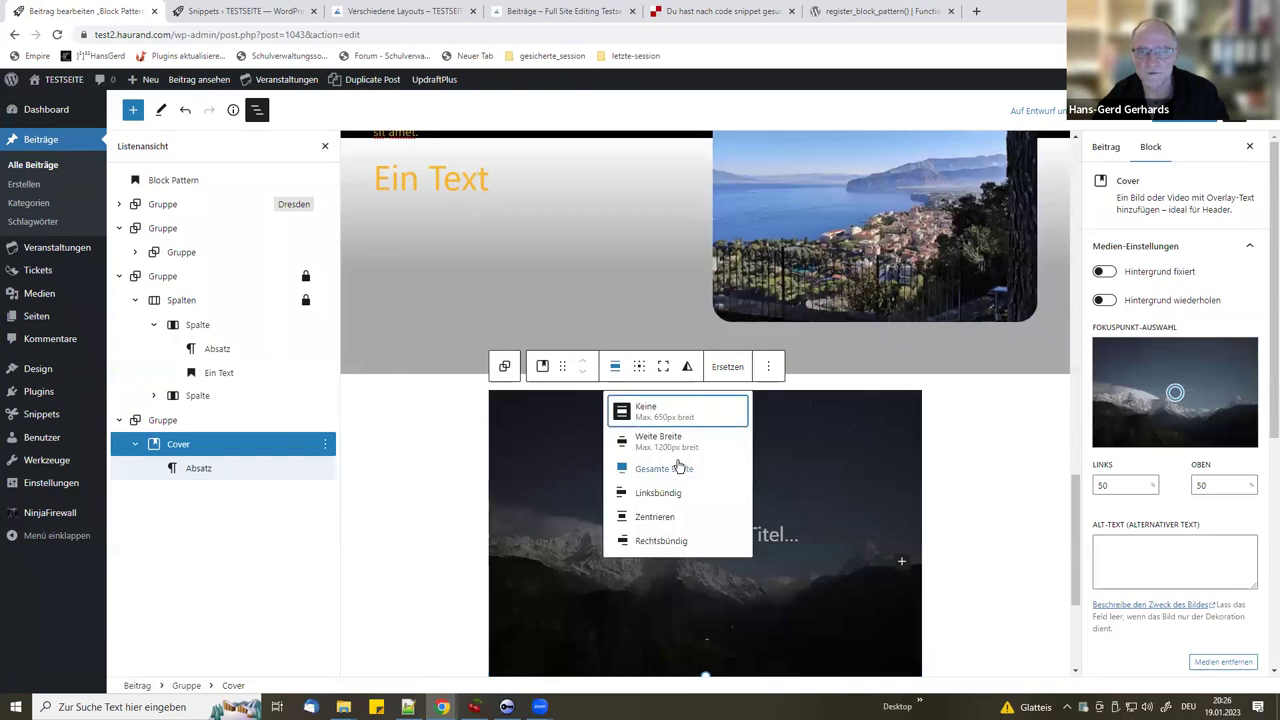
left_click(620, 452)
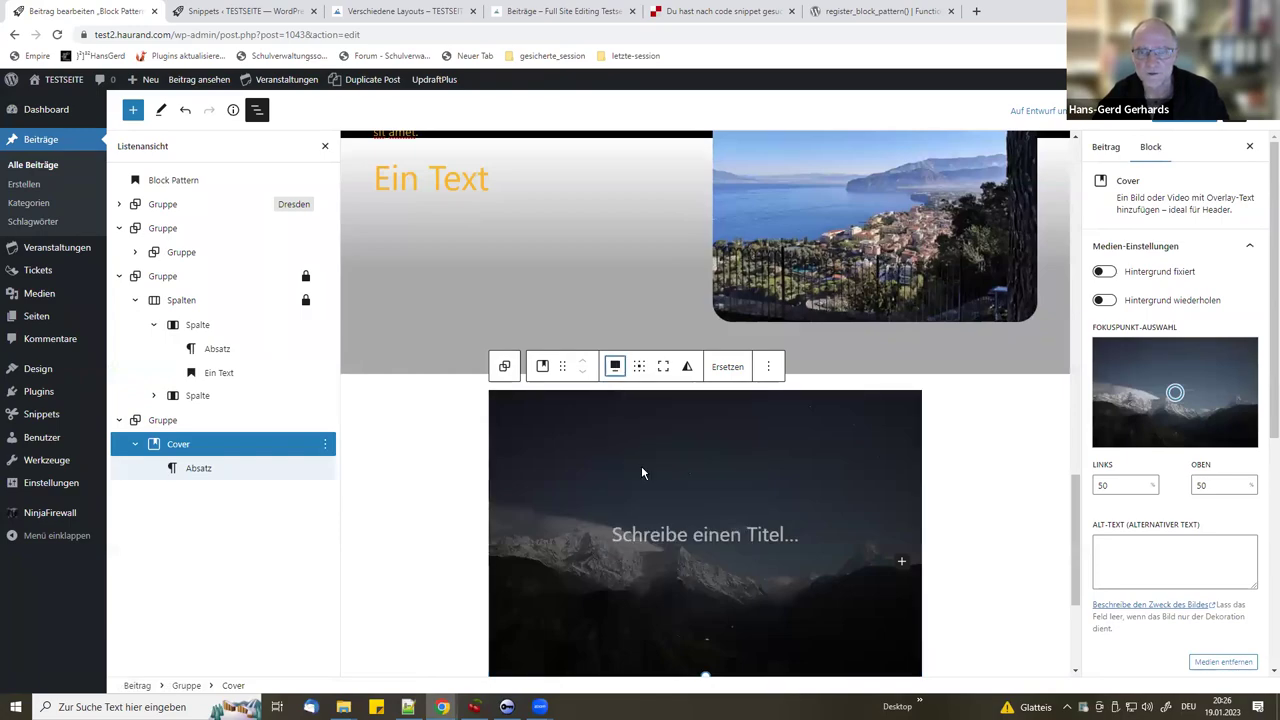
left_click(654, 540)
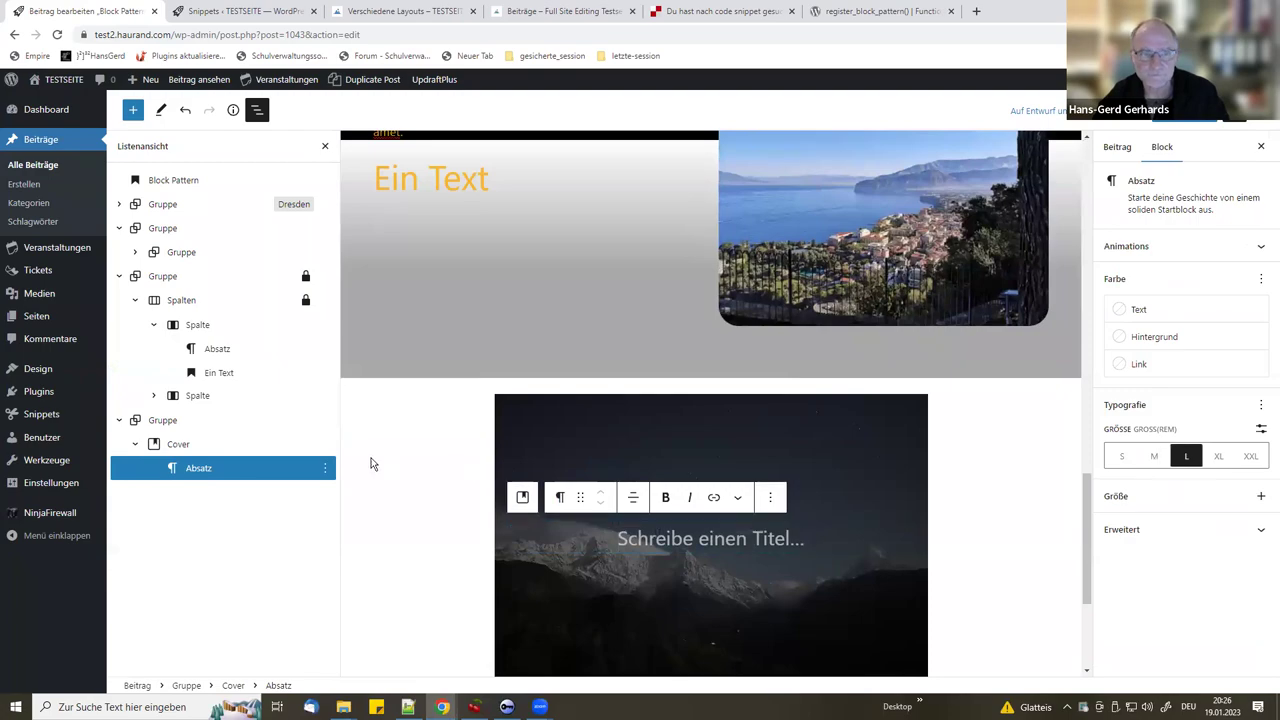
left_click(166, 420)
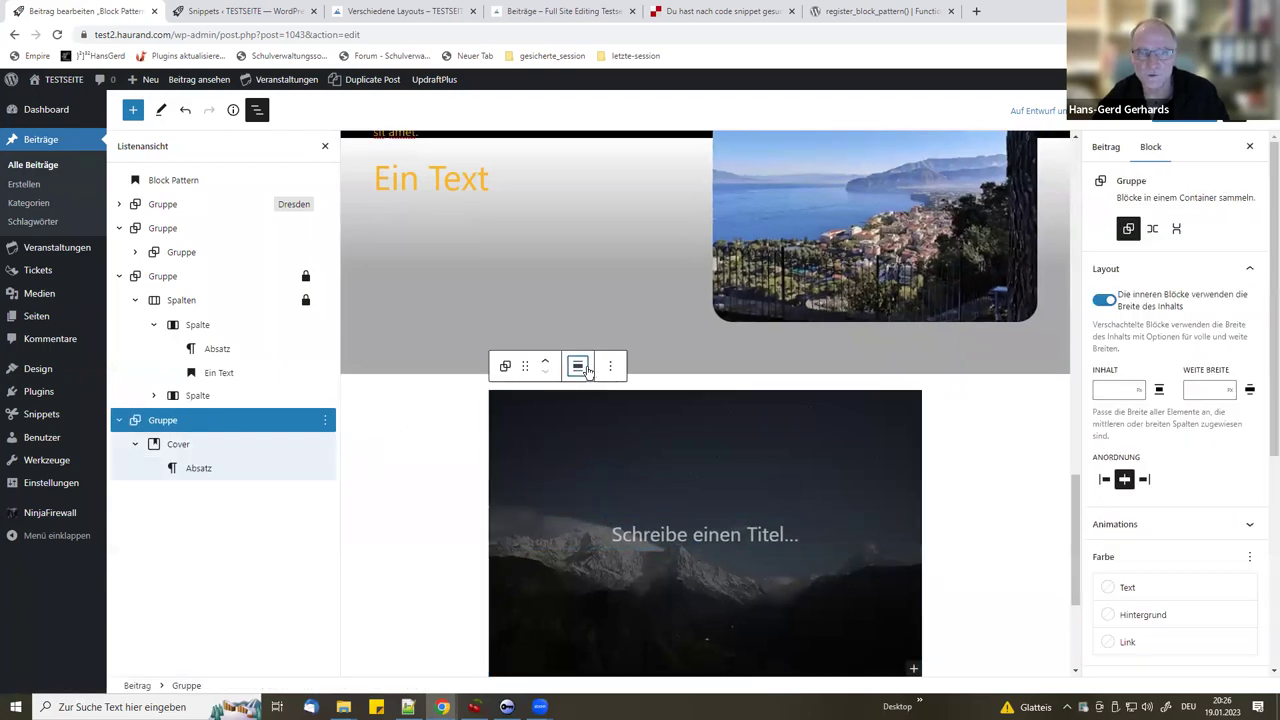
left_click(578, 367)
left_click(585, 464)
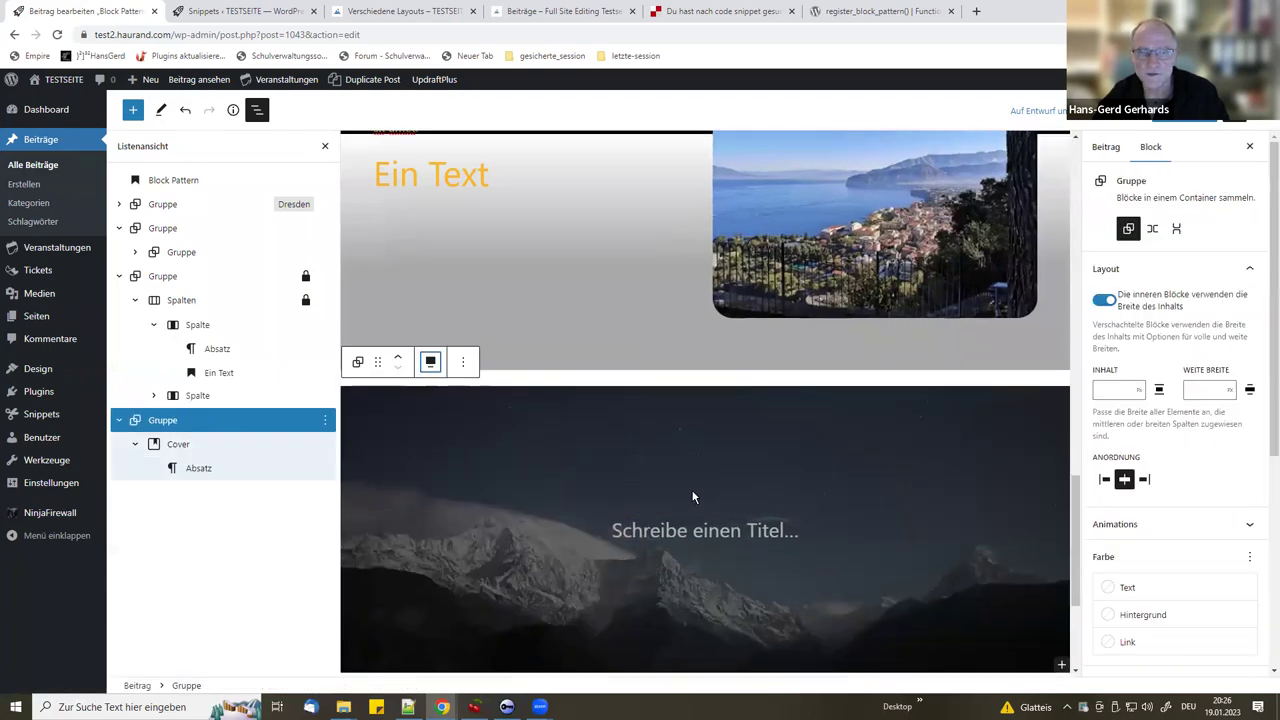
- Enter "Das ist ein Cover-Block" as the title text of the Cover block
scroll(695, 450, "down", 2)
left_click(697, 337)
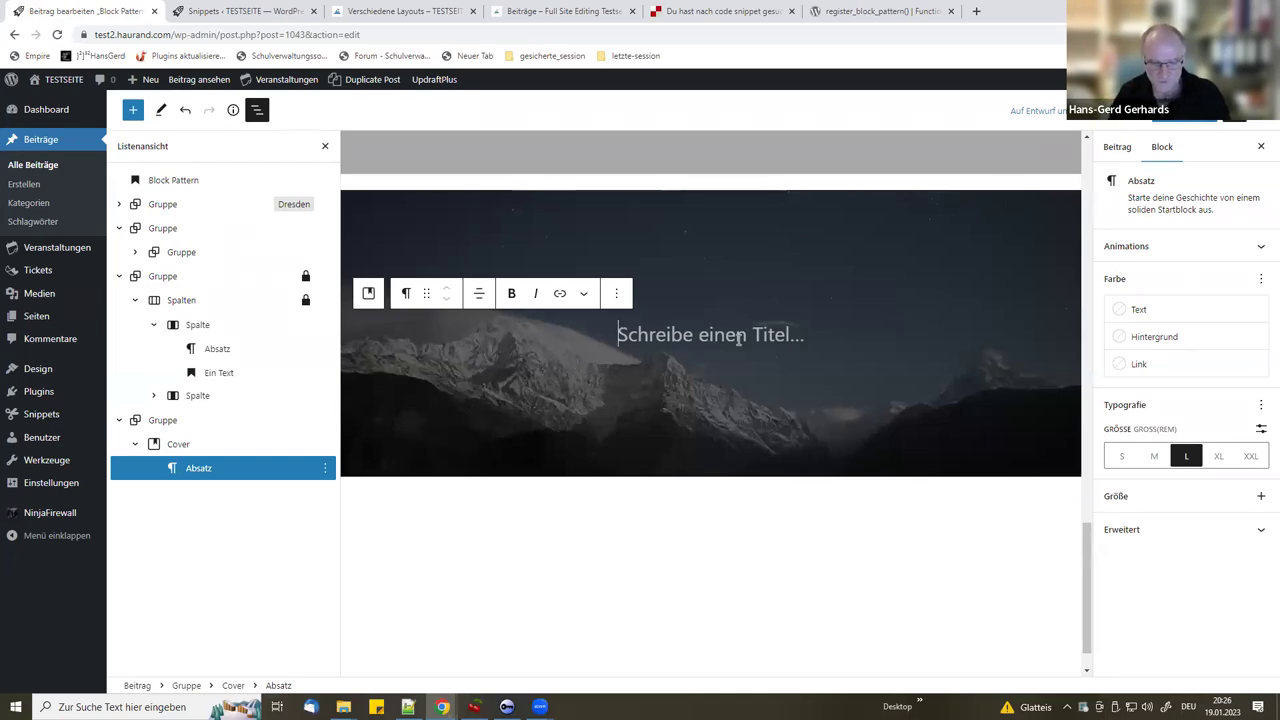
type("Das ist e")
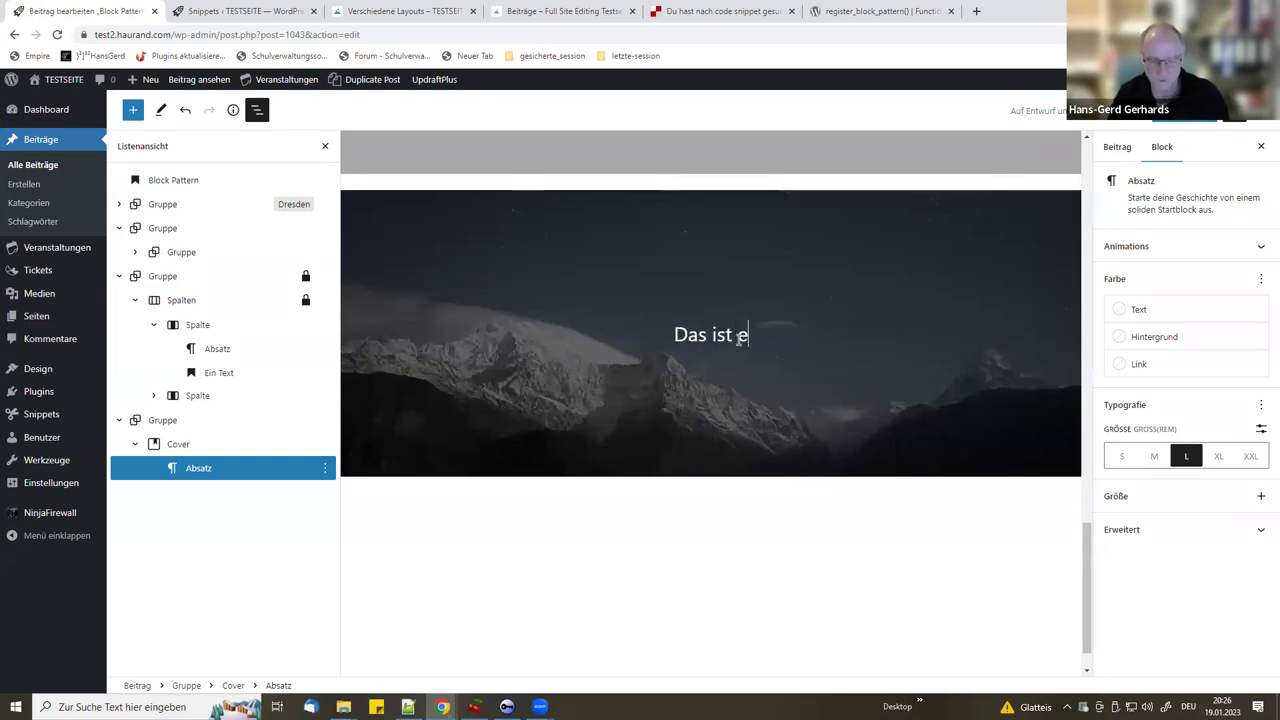
type("in Cover-")
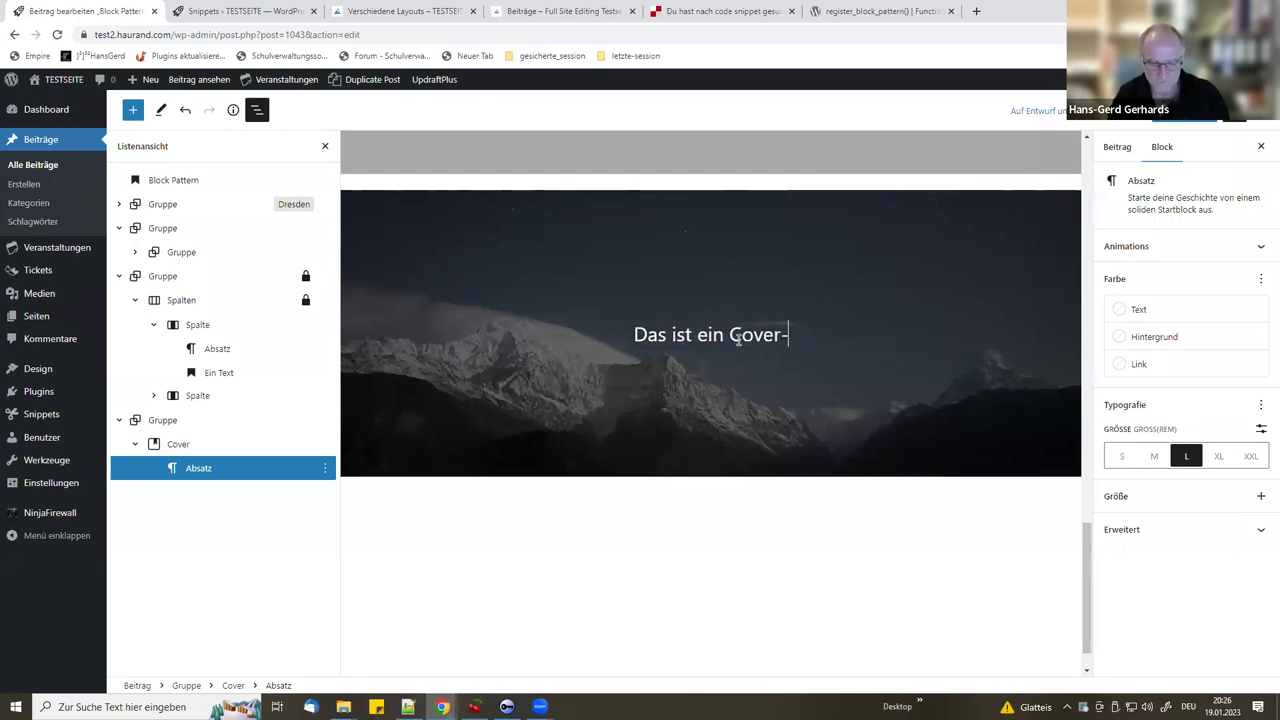
type("Block")
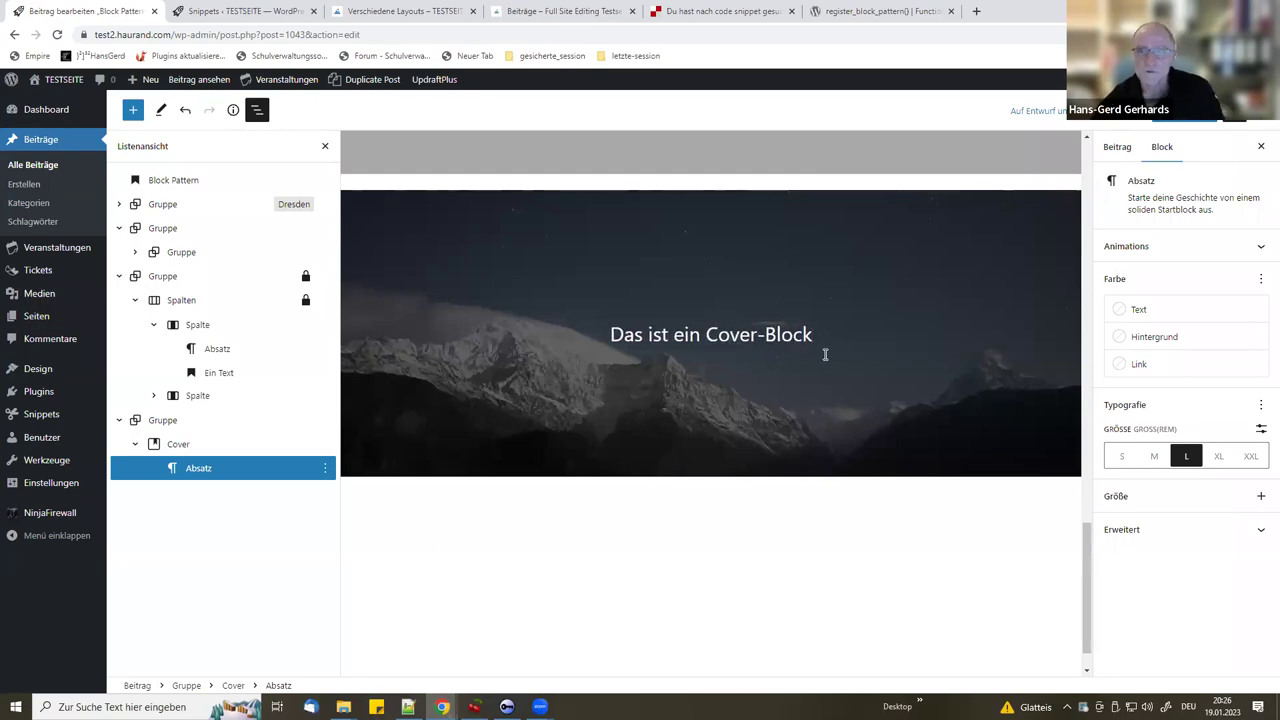
- Look up the Spalten block with "/spa" in a new paragraph below the cover title
key("Return")
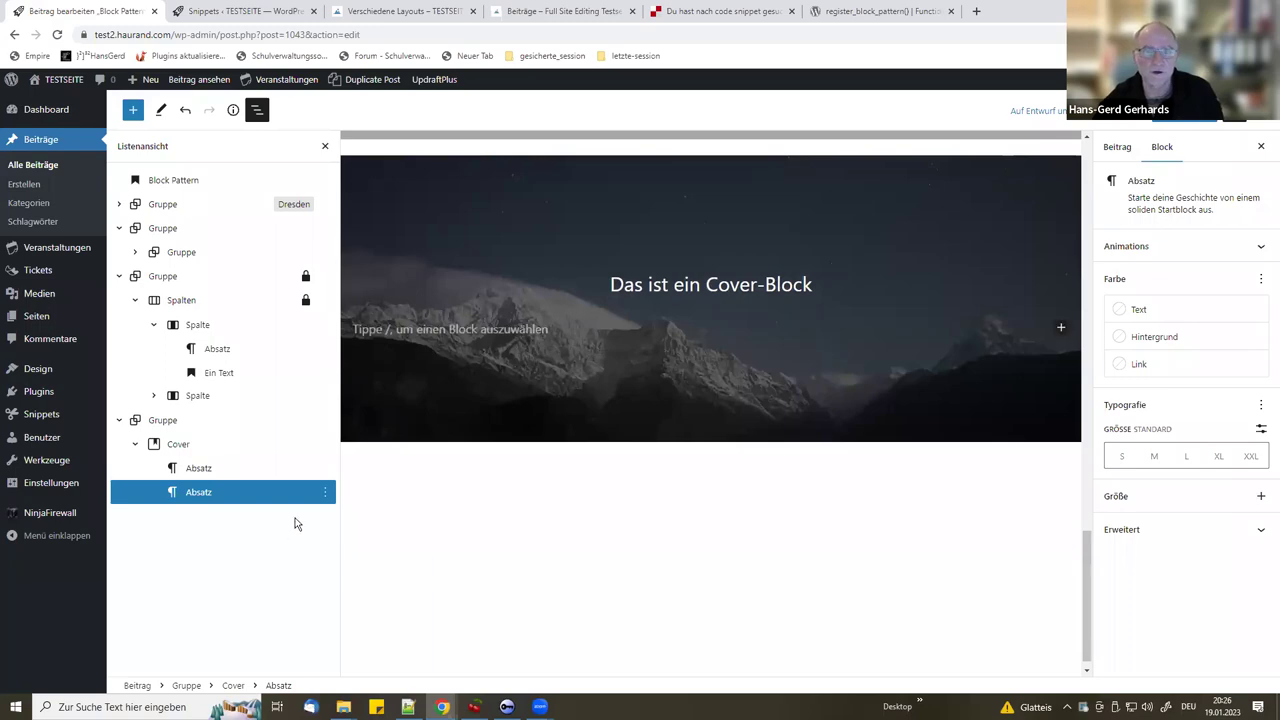
type("/spa")
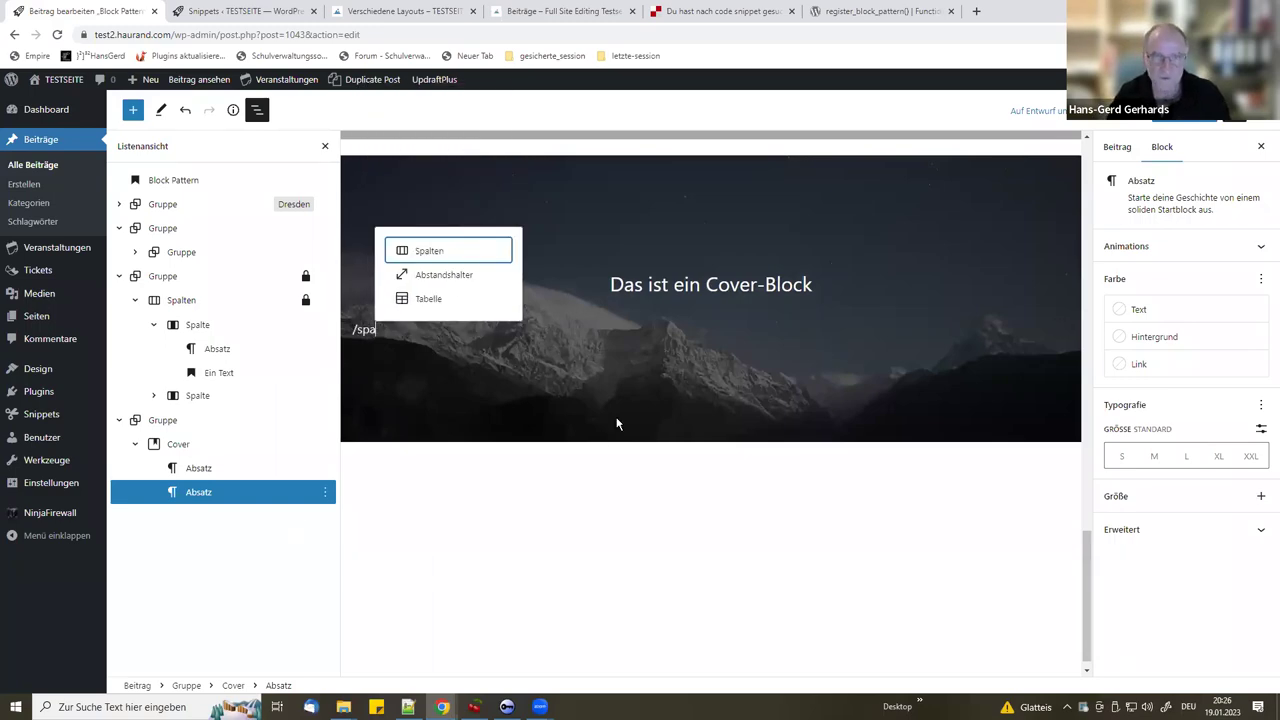